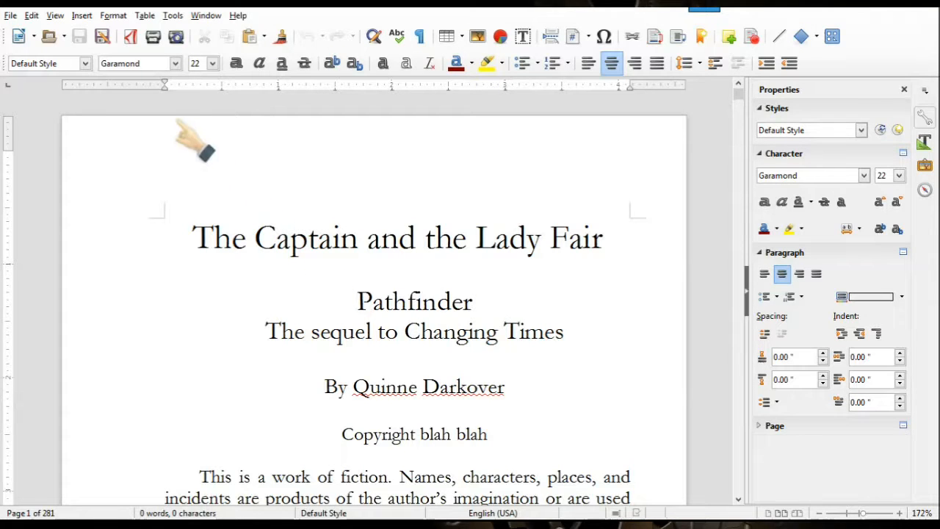
Look over the insert and format options for the manuscript, and show the list of paragraph styles.
left_click(81, 16)
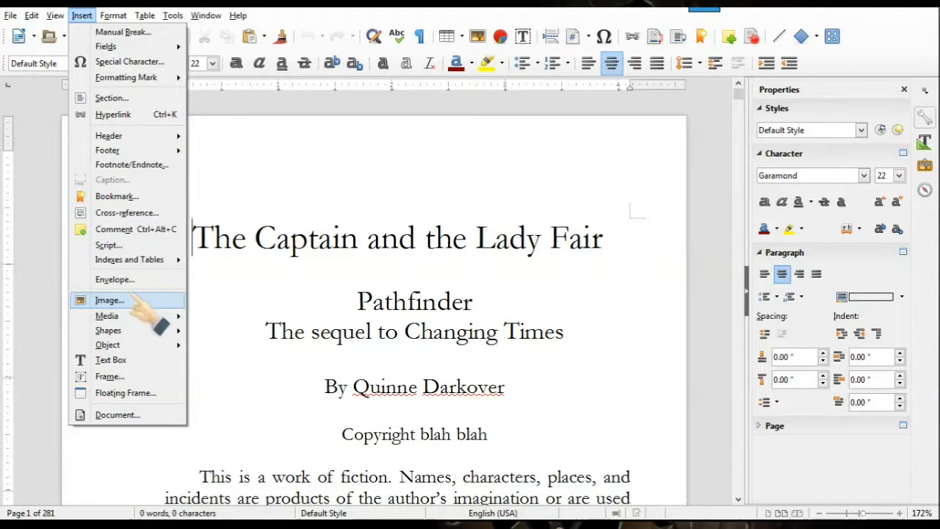
mouse_move(142, 317)
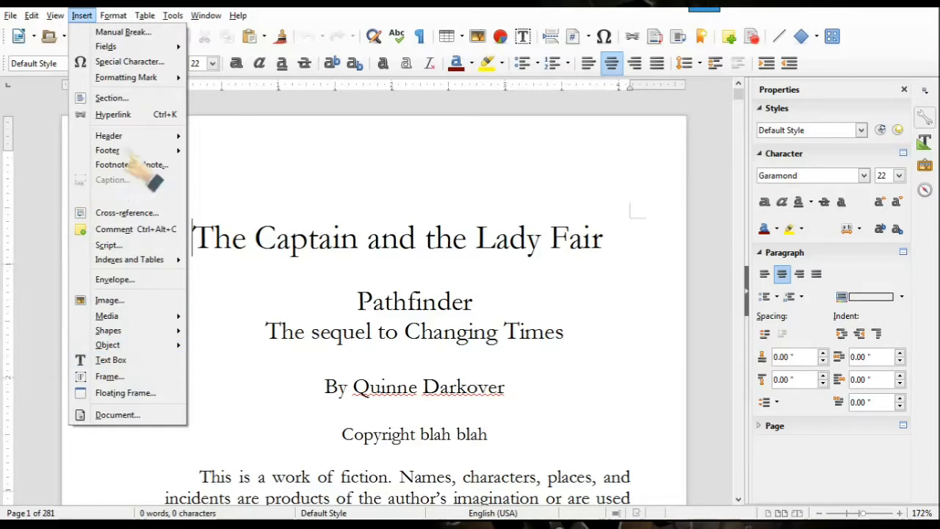
mouse_move(114, 16)
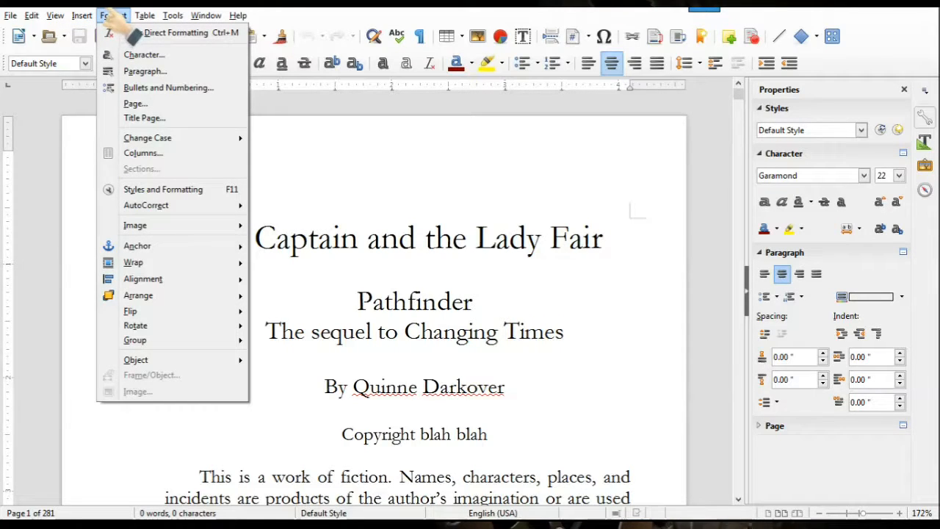
left_click(136, 189)
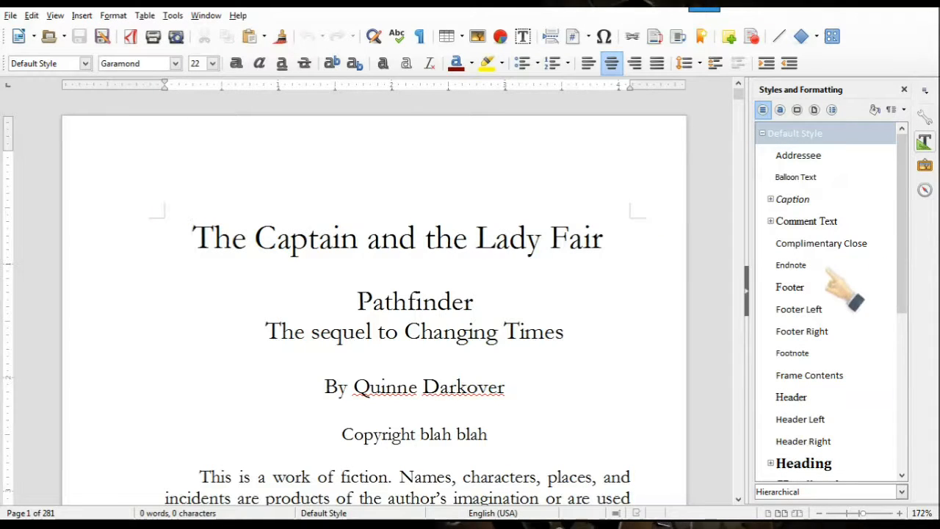
Examine the available paragraph styles, expanding the Heading group to review its heading levels and the Title and Subtitle styles.
scroll(822, 283, "down", 2)
scroll(823, 283, "down", 1)
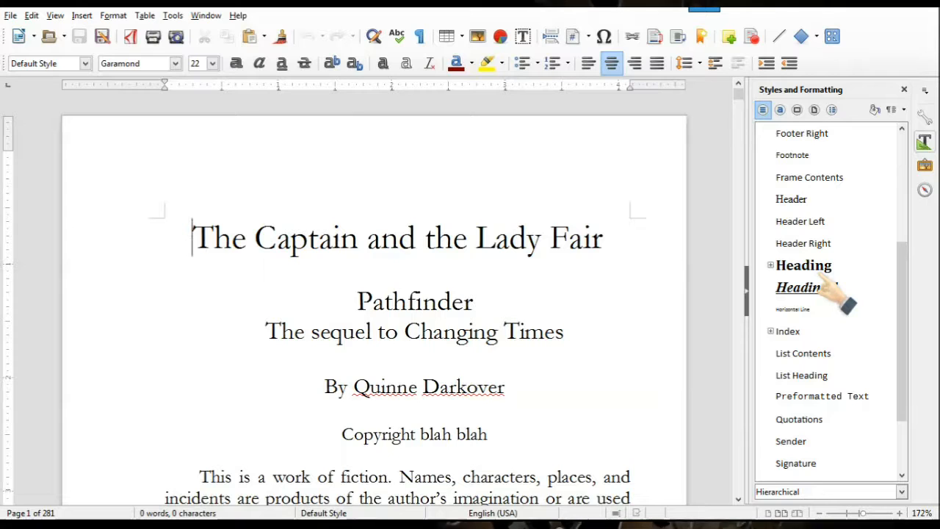
scroll(822, 285, "down", 1)
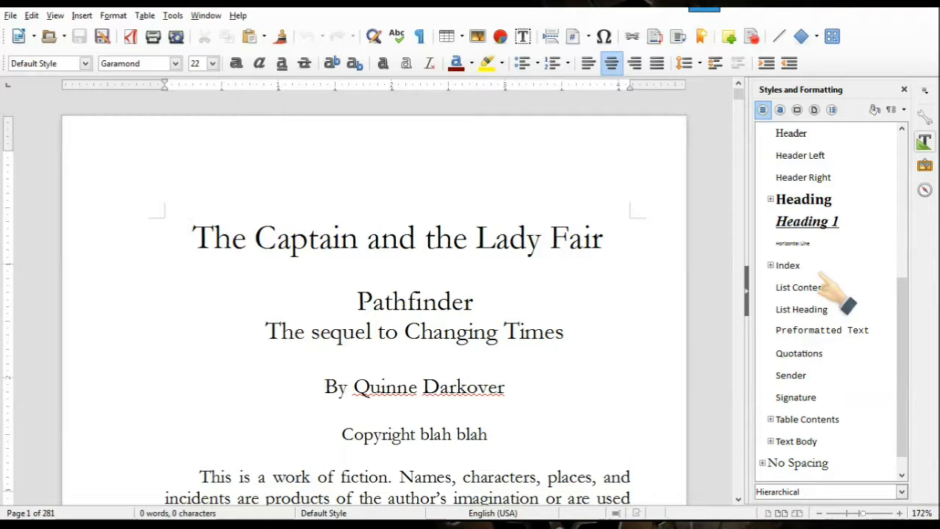
scroll(826, 282, "down", 1)
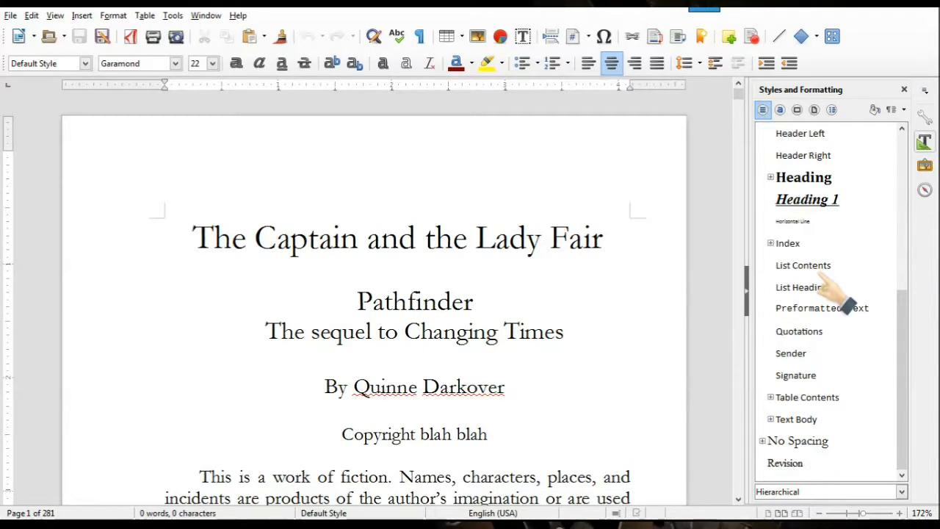
scroll(826, 283, "up", 3)
scroll(838, 293, "up", 2)
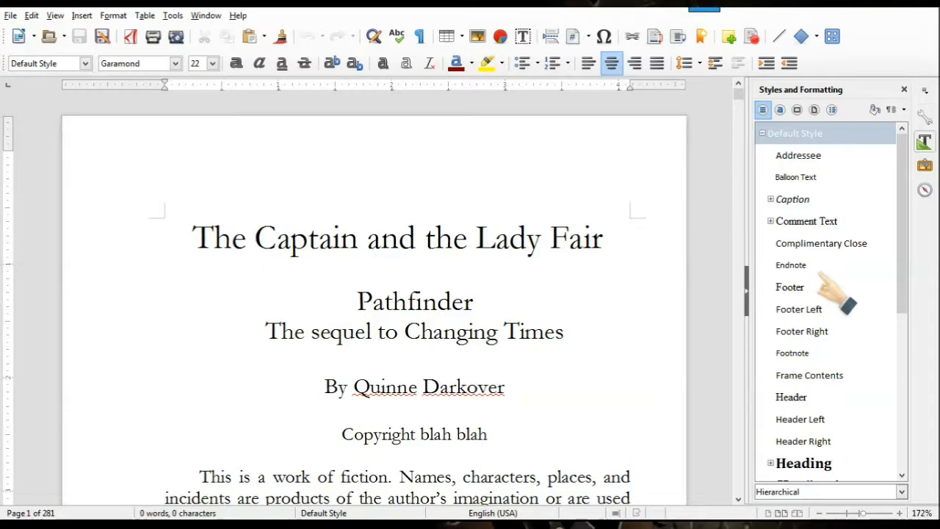
scroll(826, 283, "down", 3)
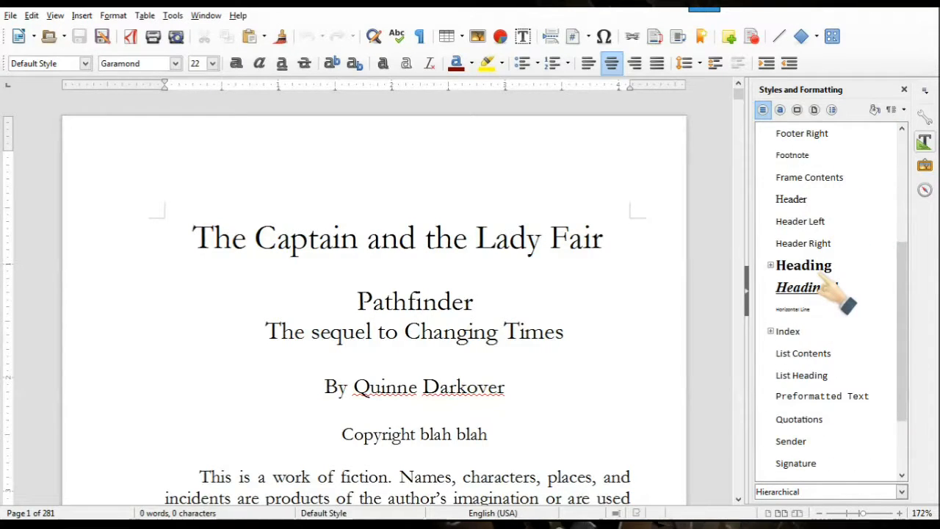
left_click(769, 265)
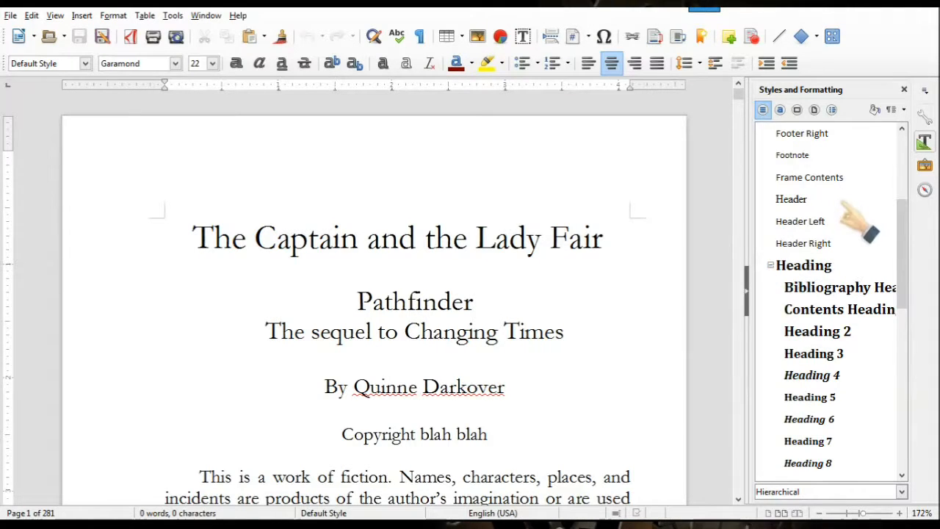
scroll(852, 213, "down", 2)
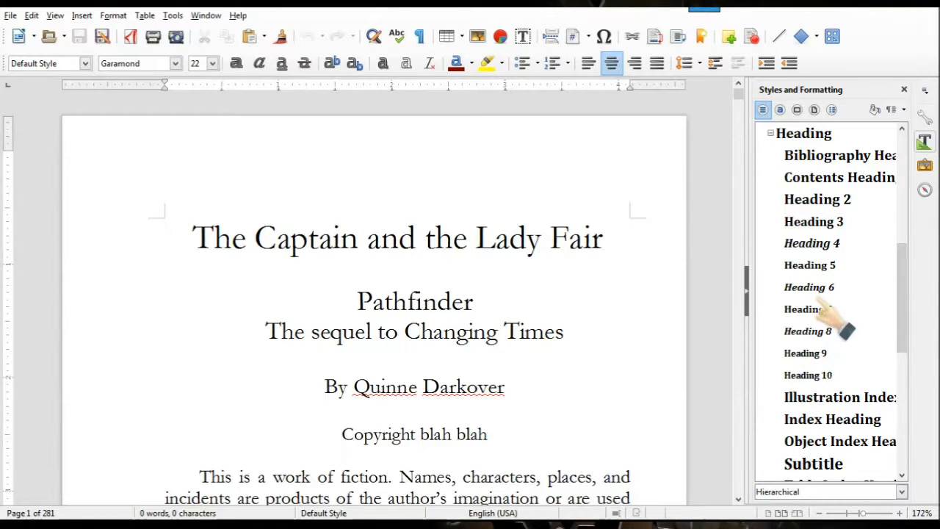
scroll(837, 316, "down", 3)
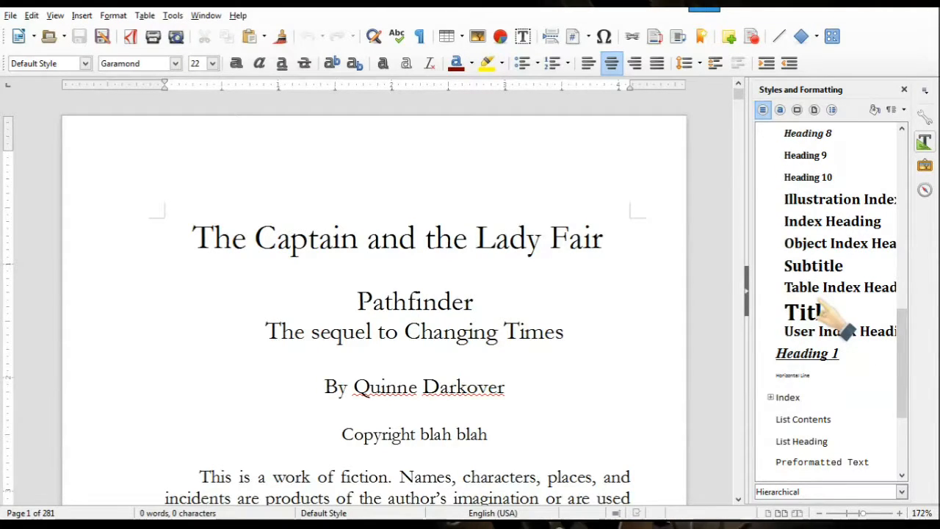
scroll(823, 312, "down", 2)
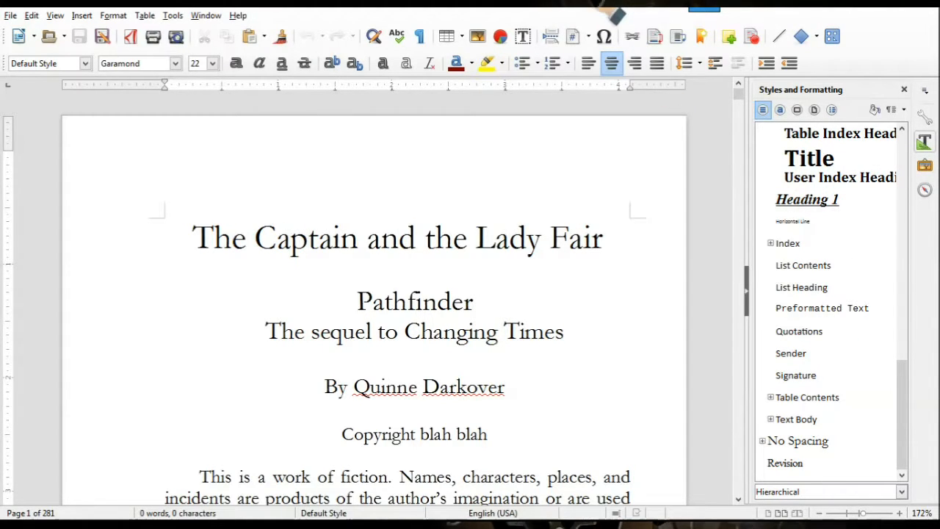
Minimize the LibreOffice window and examine the insert options, including Indexes and Tables, in the OpenOffice Writer copy of the manuscript.
right_click(597, 2)
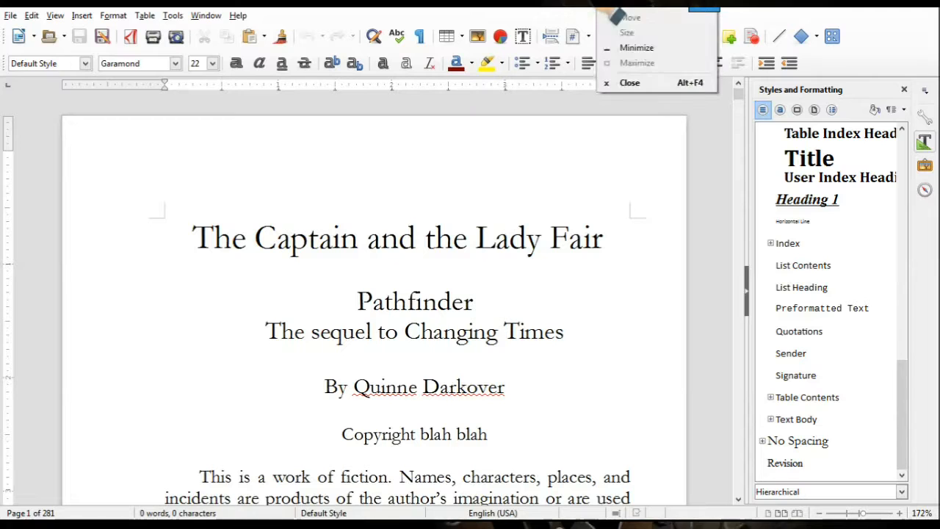
left_click(621, 48)
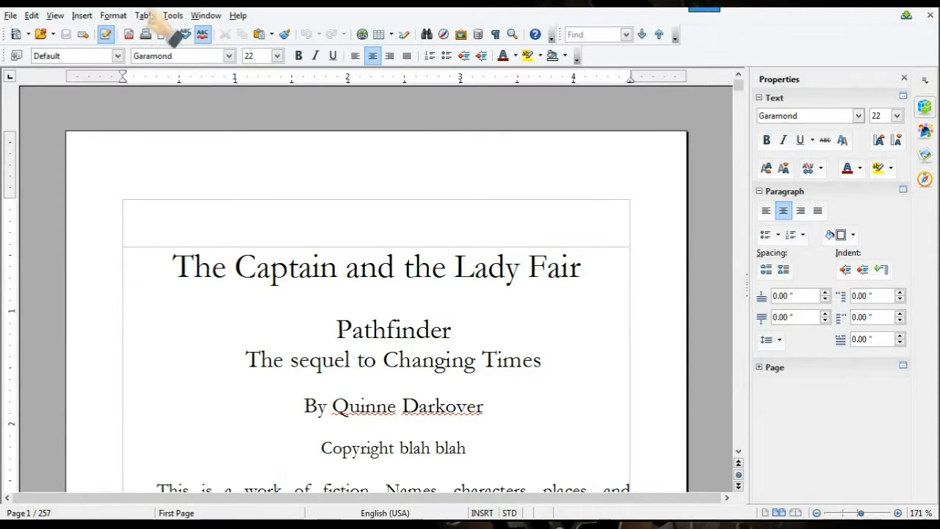
left_click(81, 15)
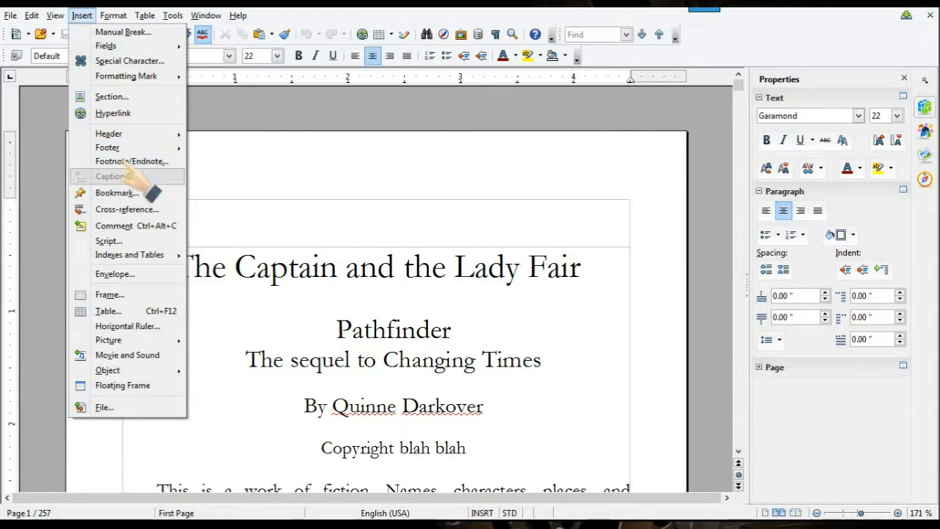
mouse_move(150, 78)
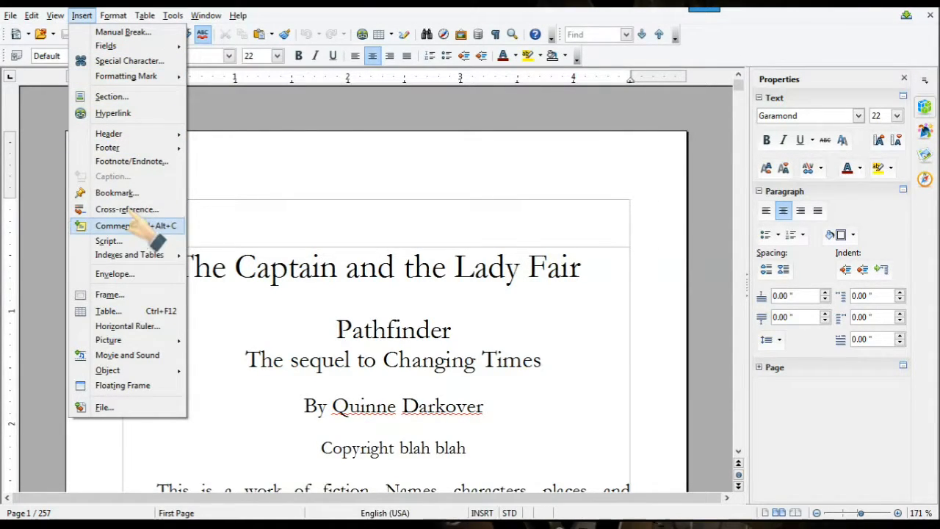
mouse_move(132, 257)
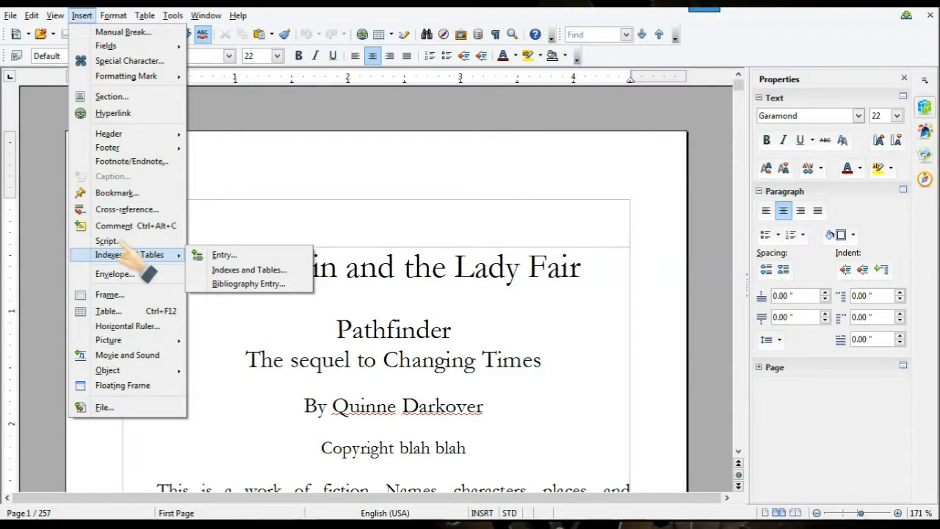
mouse_move(121, 341)
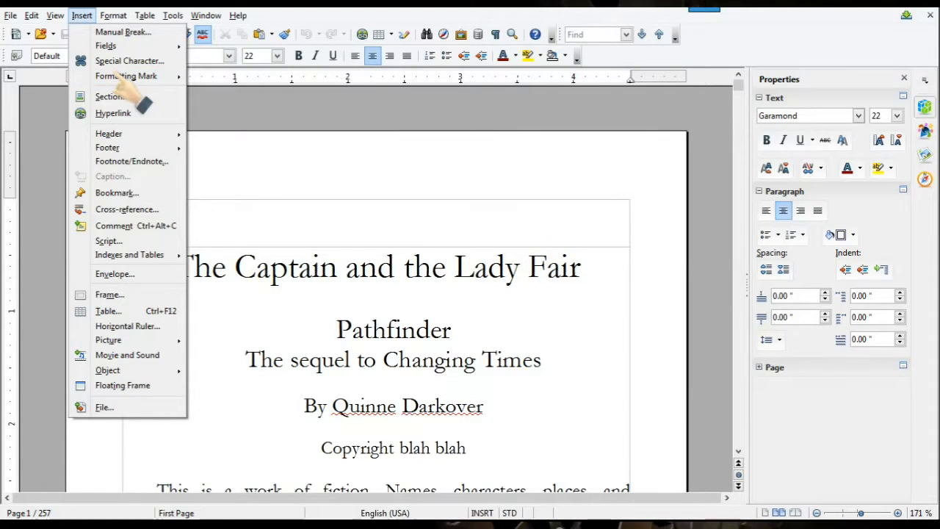
Display the Styles and Formatting list, review its heading styles, and close it.
mouse_move(113, 15)
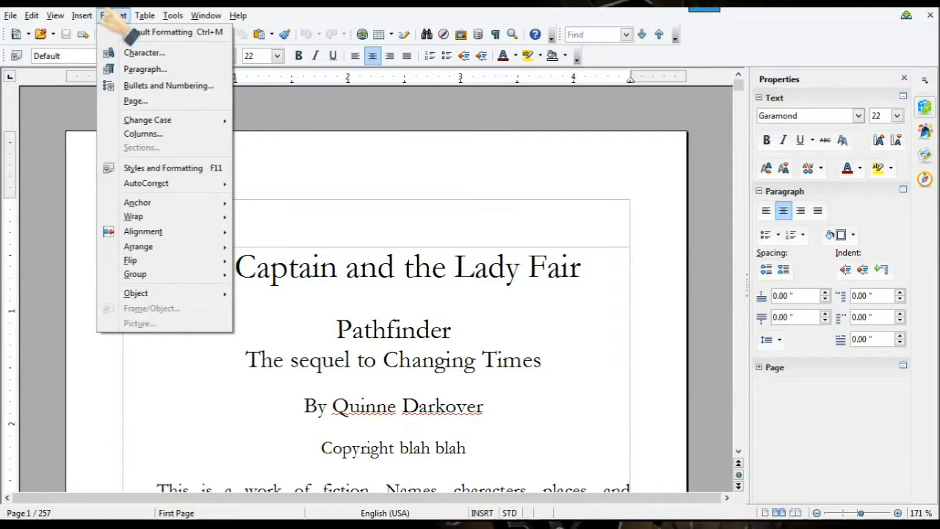
left_click(166, 163)
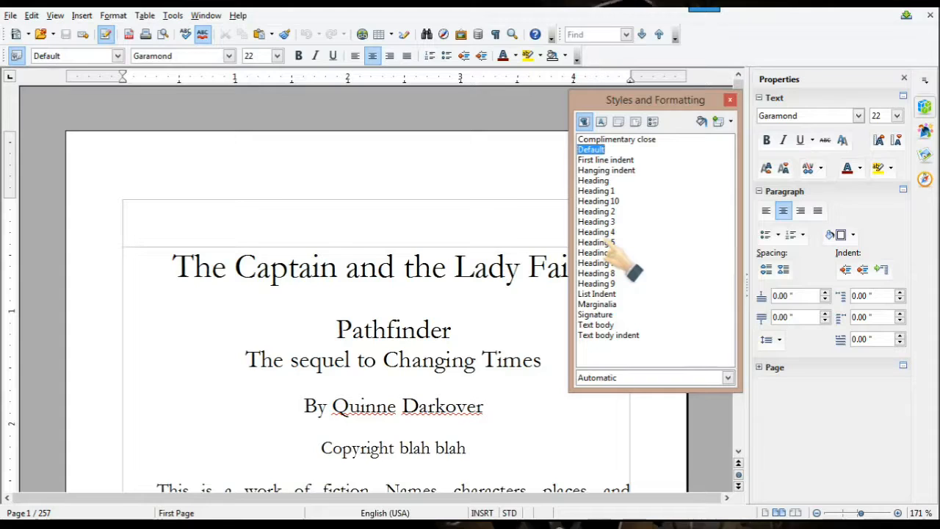
left_click(731, 99)
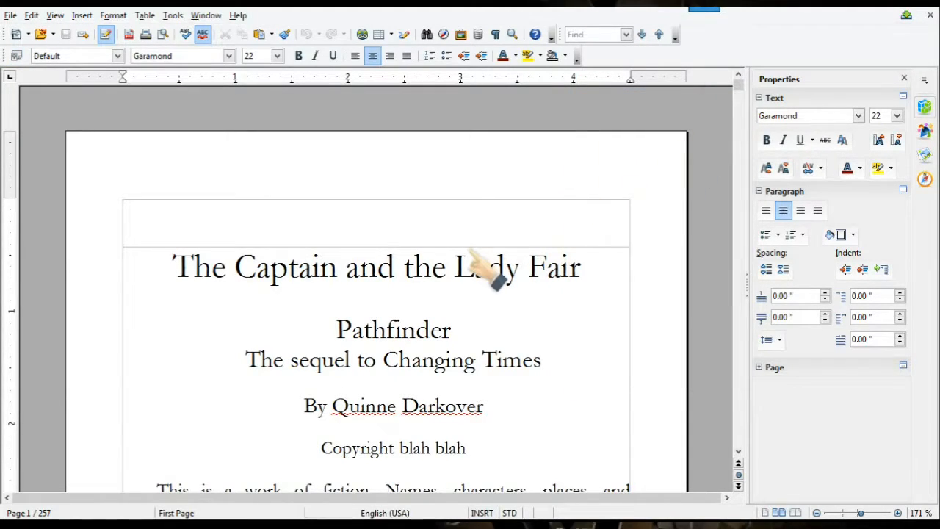
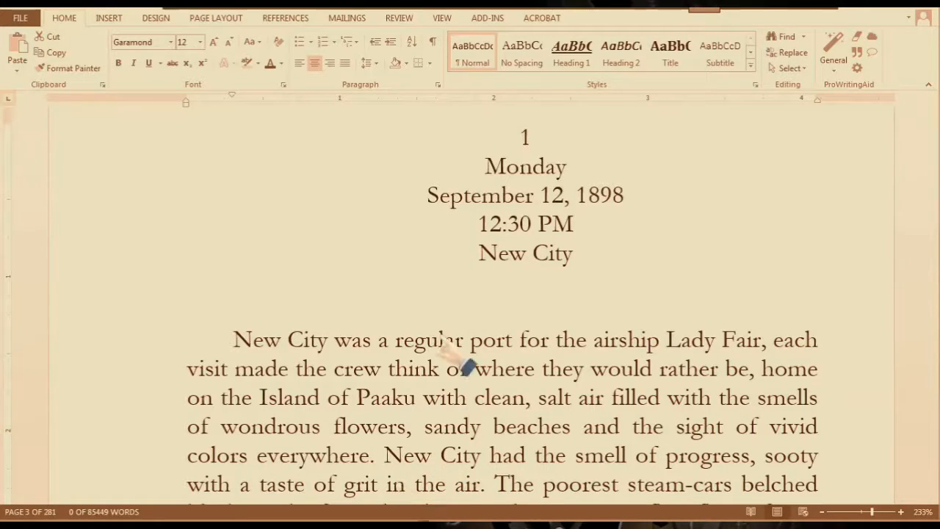
In Word, update the Heading 1 style to match the chapter number "1" above the Monday line.
left_click(521, 135)
double_click(521, 136)
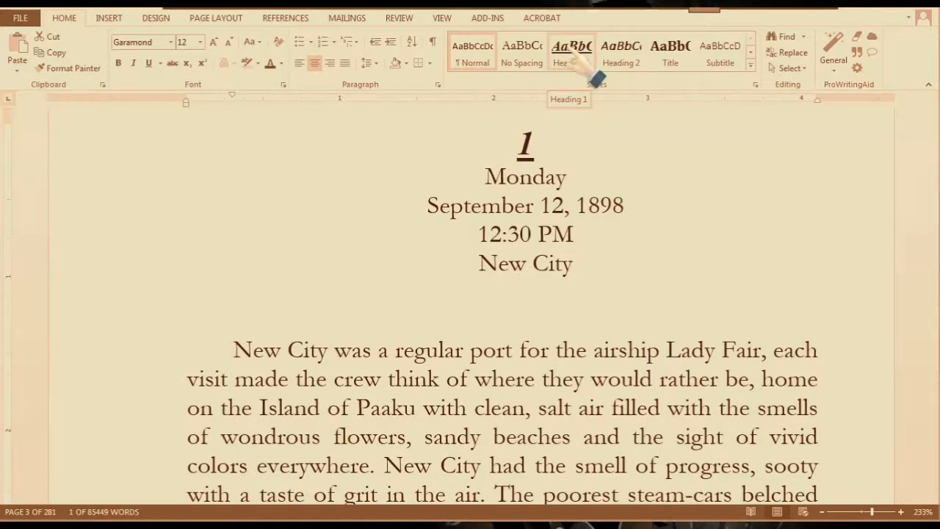
right_click(580, 62)
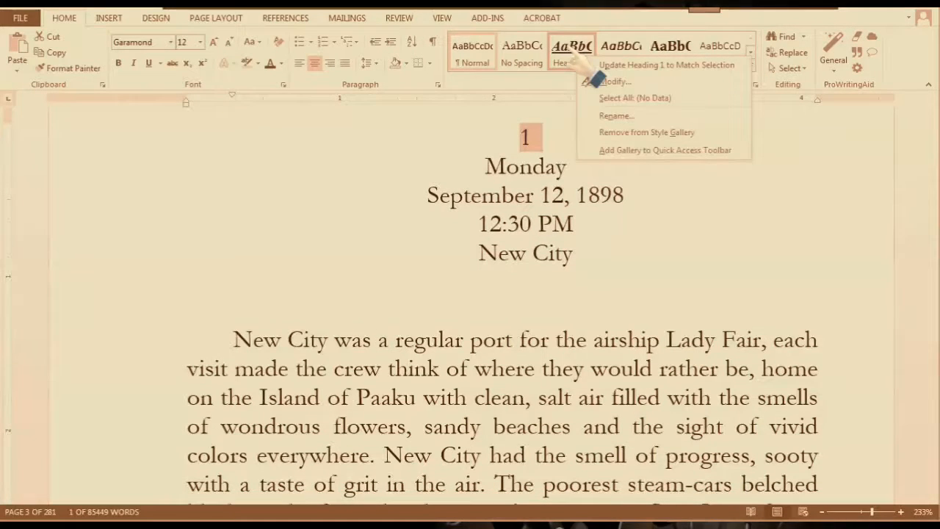
left_click(626, 66)
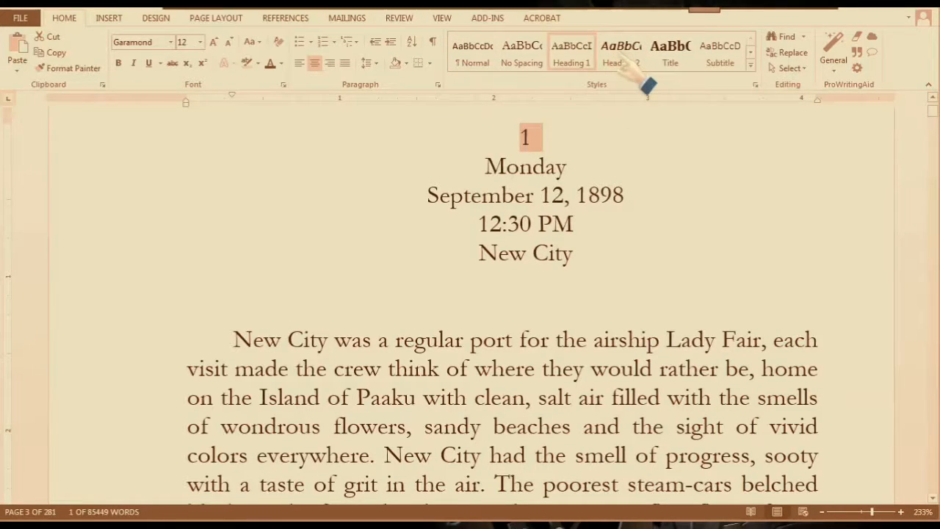
left_click(570, 137)
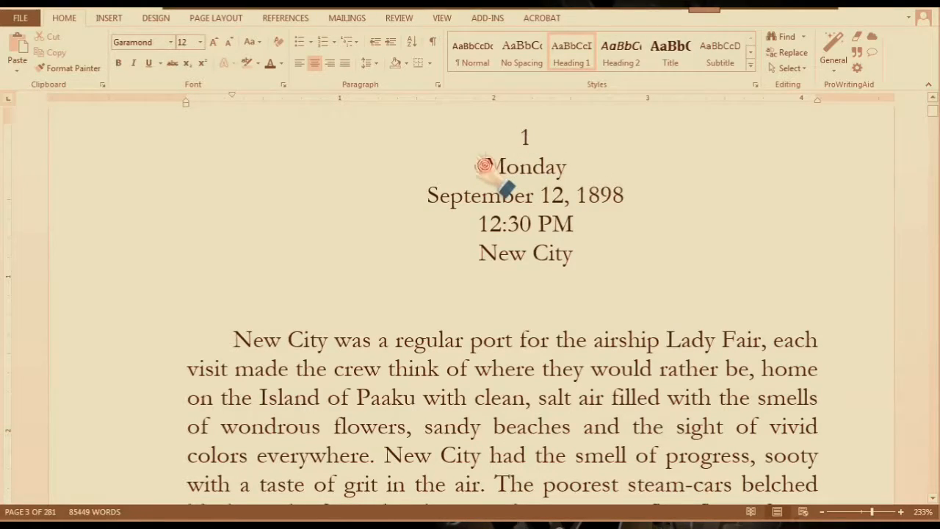
Update the Heading 2 style to match the four chapter subheading lines from "Monday" to "New City".
left_click_drag(485, 156, 578, 250)
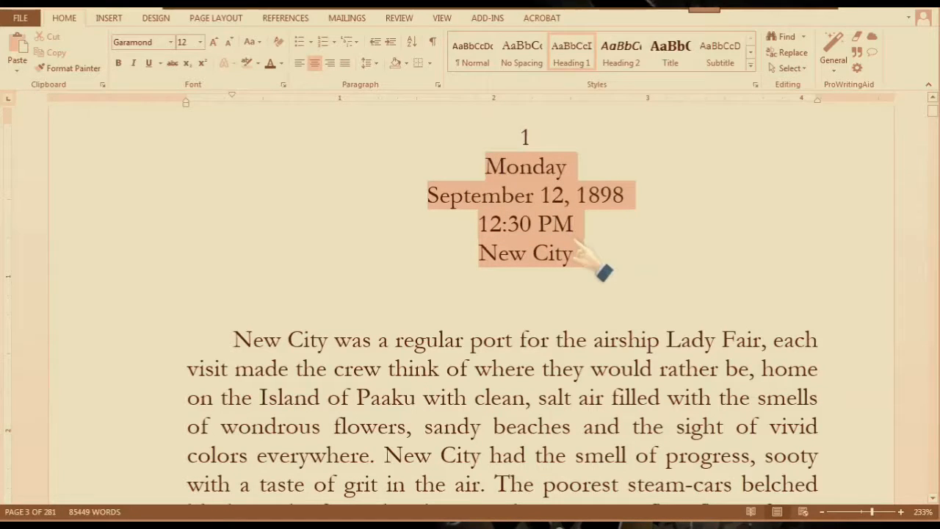
right_click(631, 60)
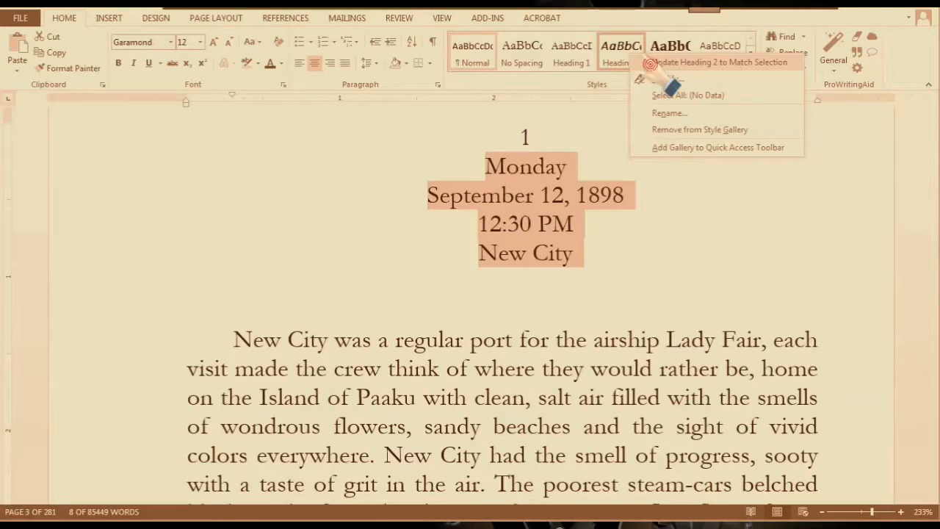
left_click(651, 63)
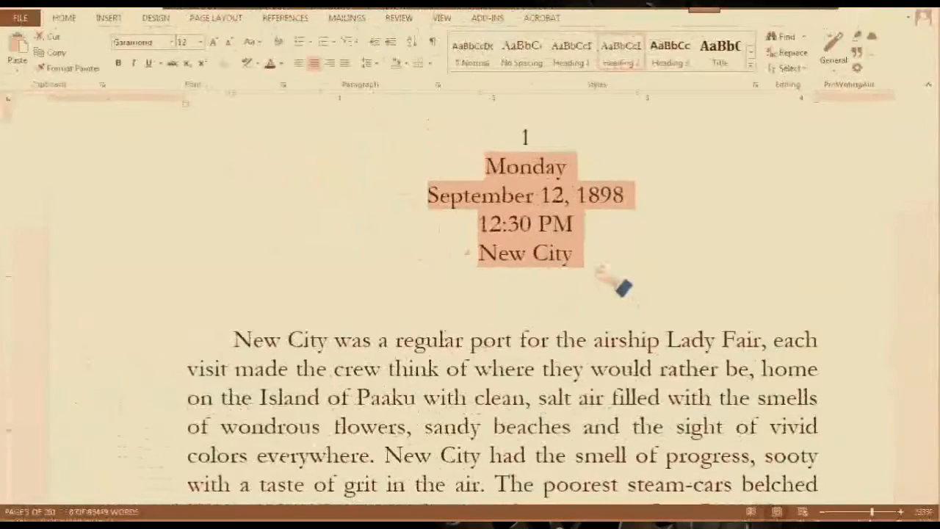
Open the Heading 1 style for modification from the chapter number "1" and check its font color choices.
left_click(527, 135)
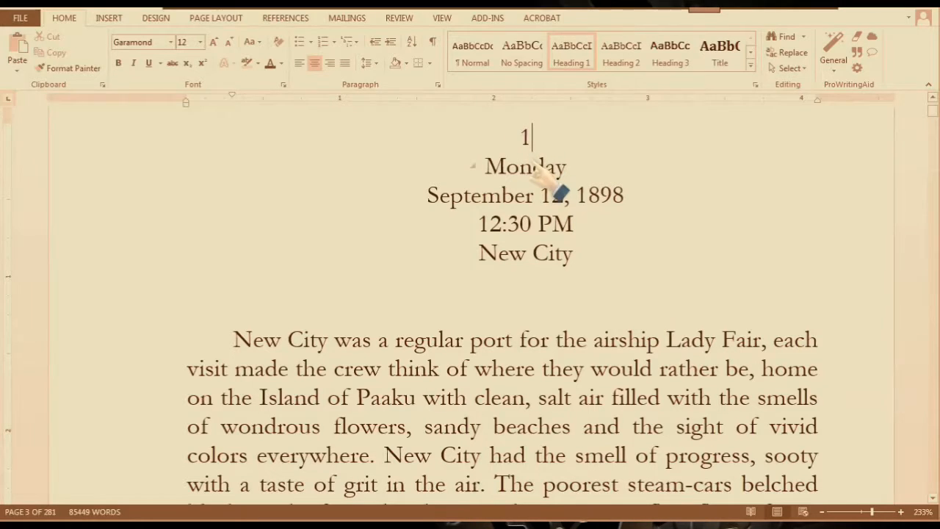
right_click(576, 59)
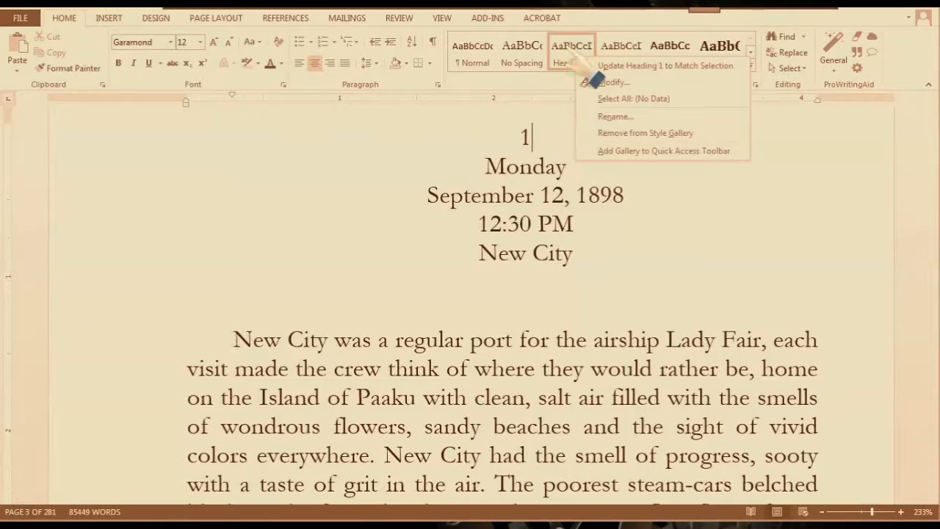
left_click(599, 79)
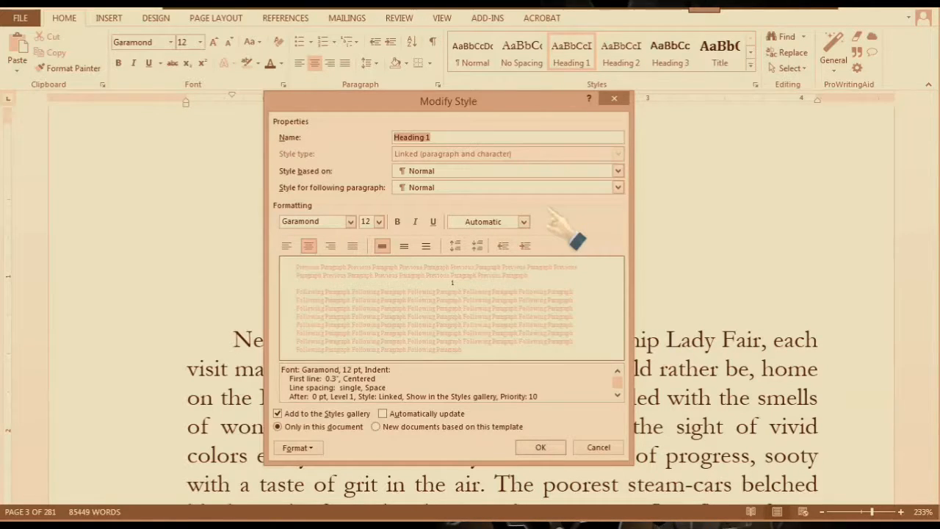
left_click(524, 221)
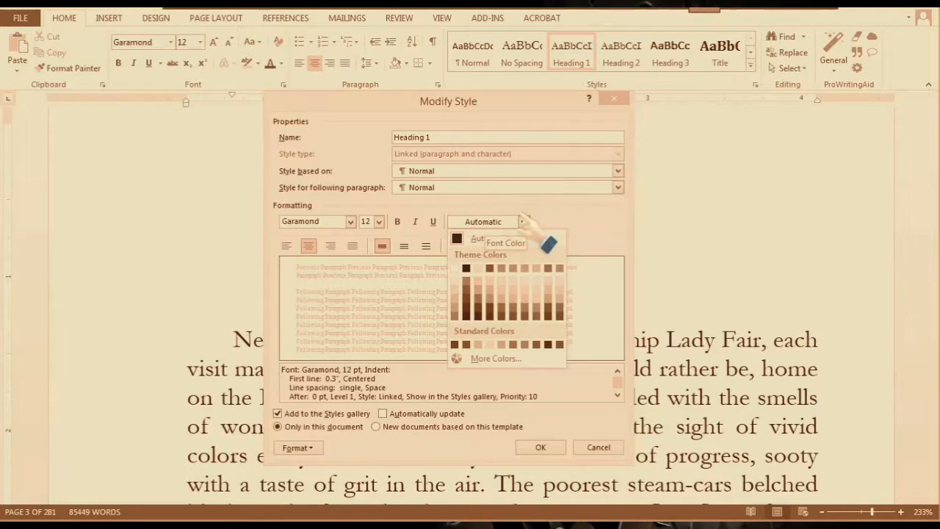
left_click(560, 204)
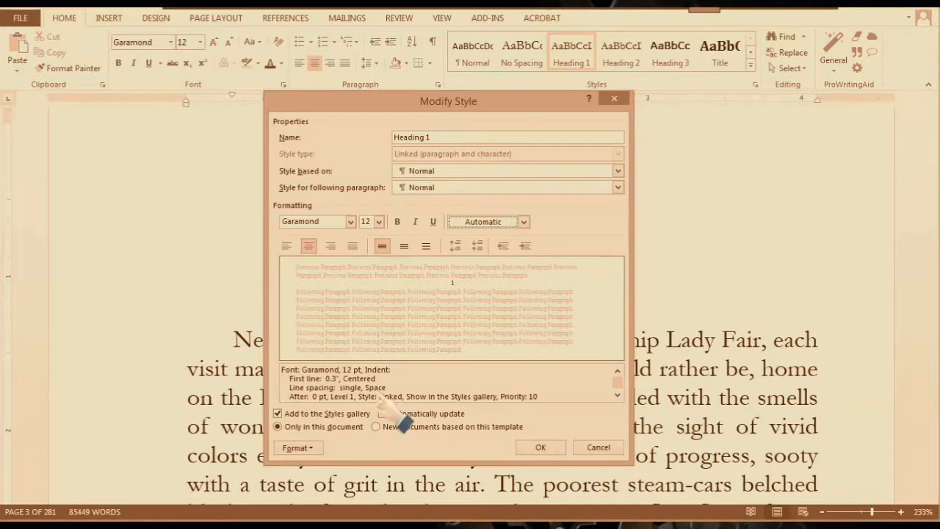
Set the Heading 1 style's first-line indent to .0 in its paragraph formatting and apply the change.
left_click(307, 447)
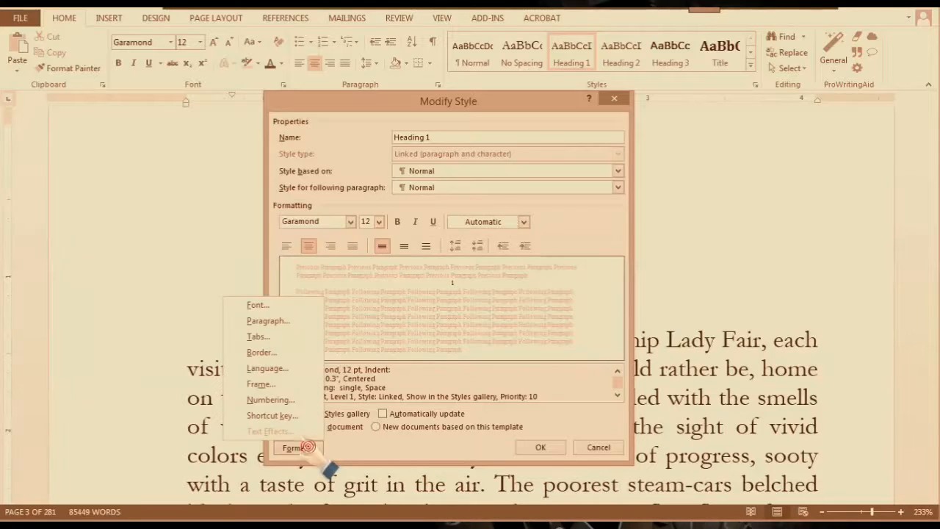
left_click(274, 321)
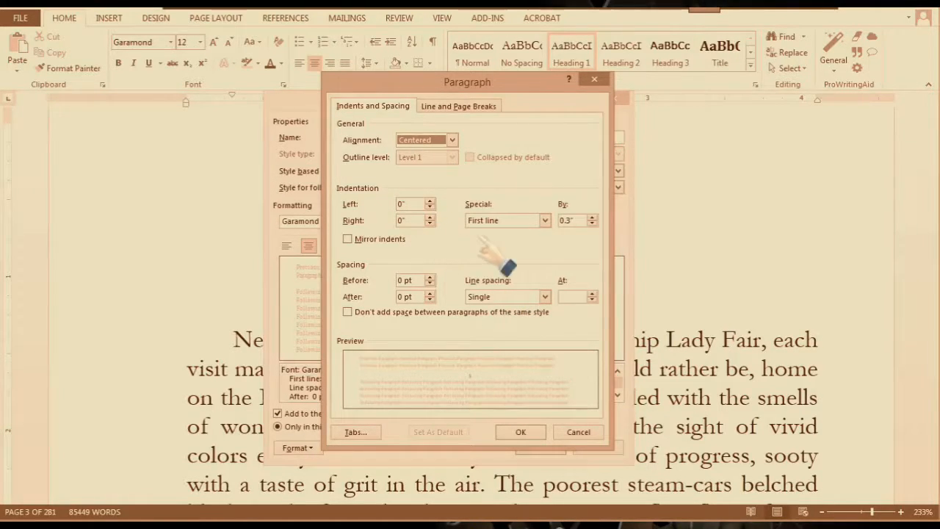
double_click(565, 220)
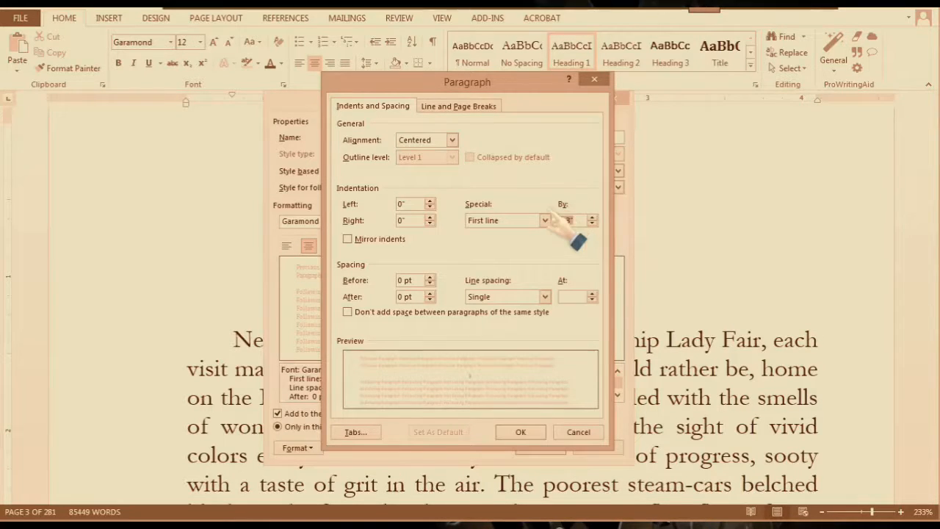
key("BackSpace")
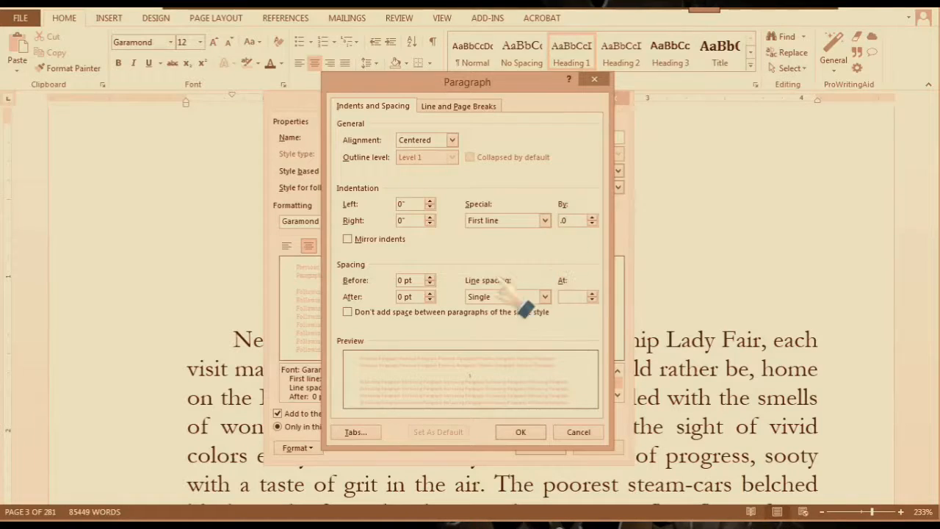
left_click(523, 431)
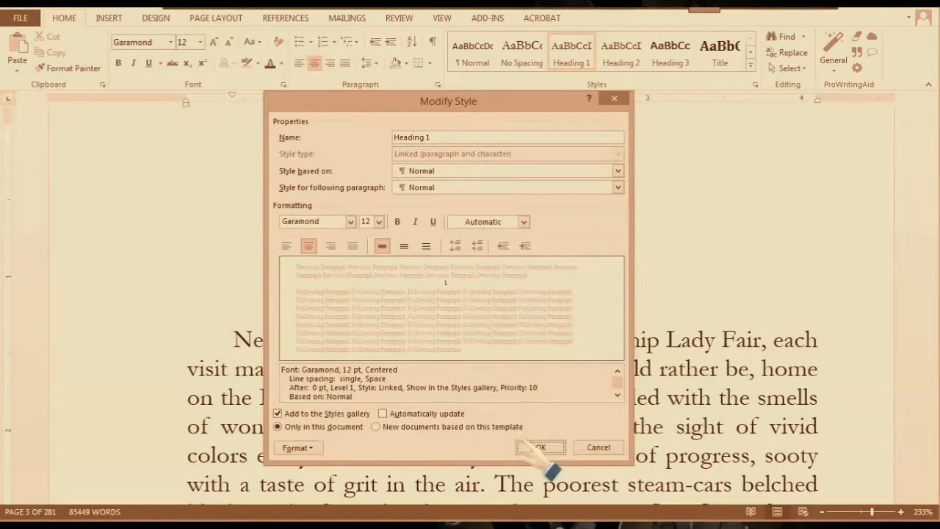
left_click(535, 447)
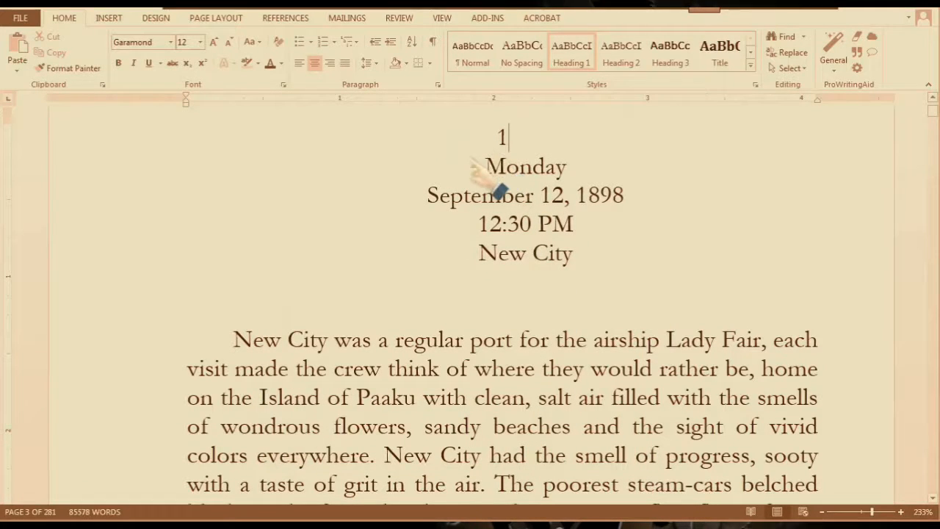
Modify the Heading 2 style for the four subheading lines from "Monday" to "New City", setting its first-line indent to .0.
left_click_drag(449, 162, 580, 252)
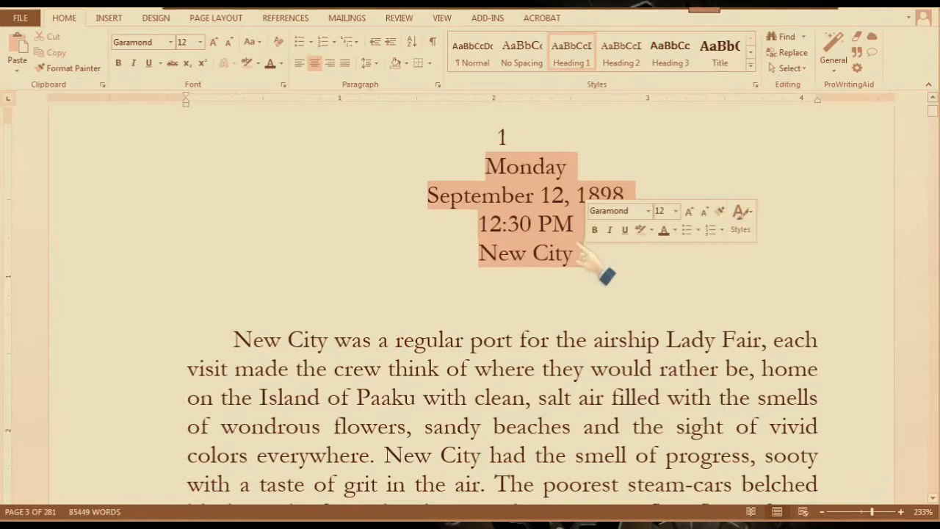
right_click(630, 50)
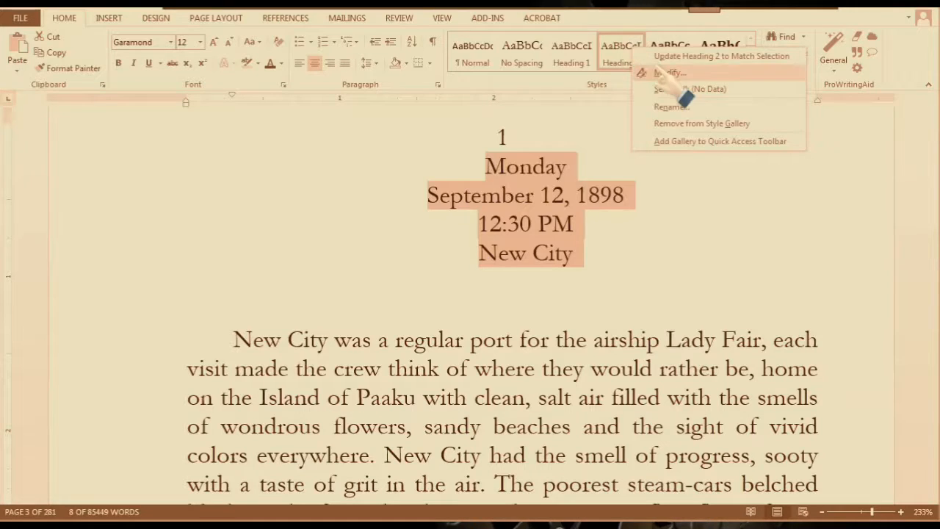
left_click(665, 74)
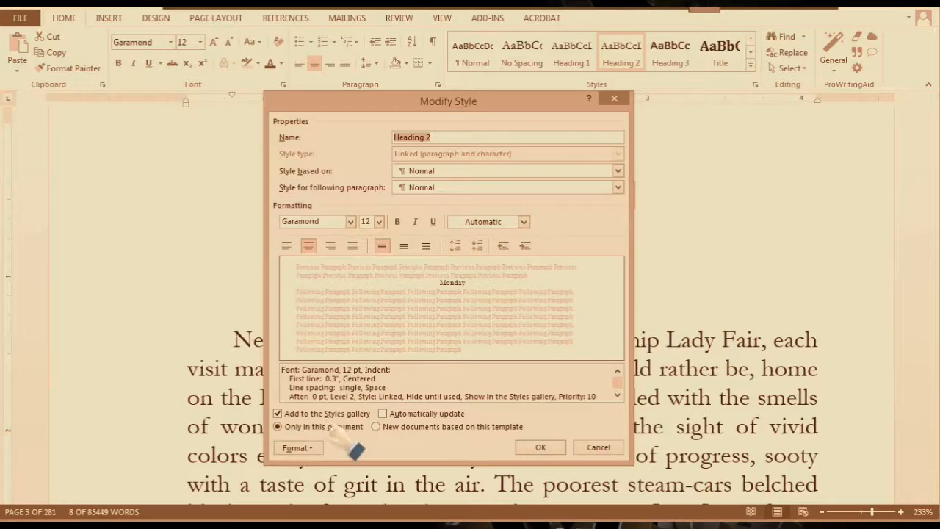
left_click(298, 447)
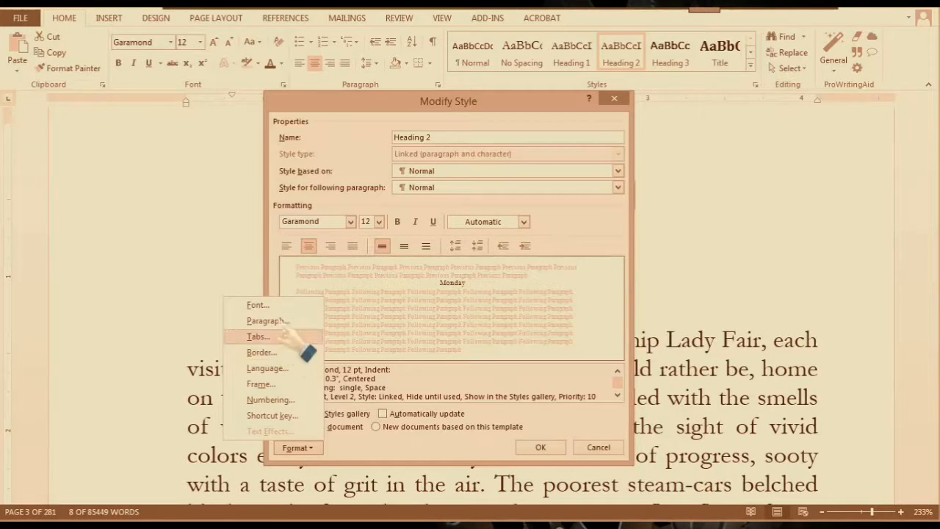
left_click(283, 320)
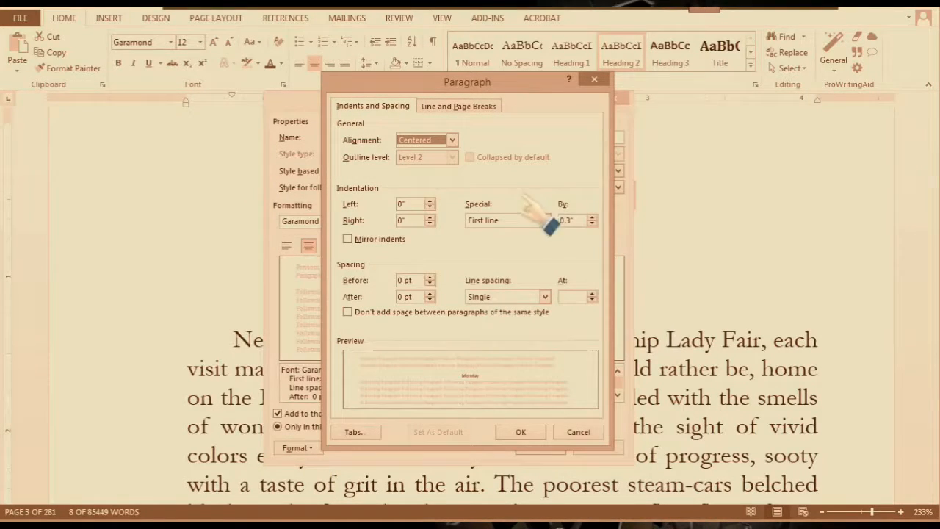
left_click(568, 218)
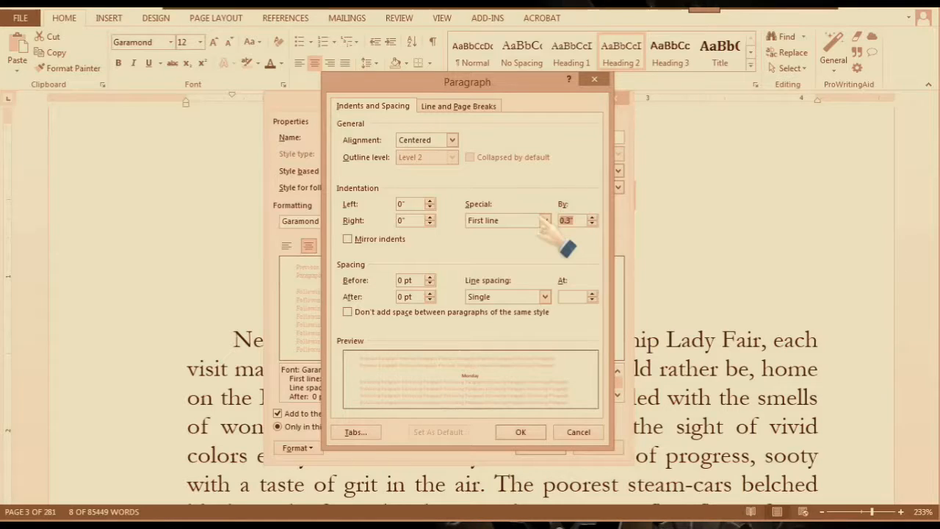
type(".01")
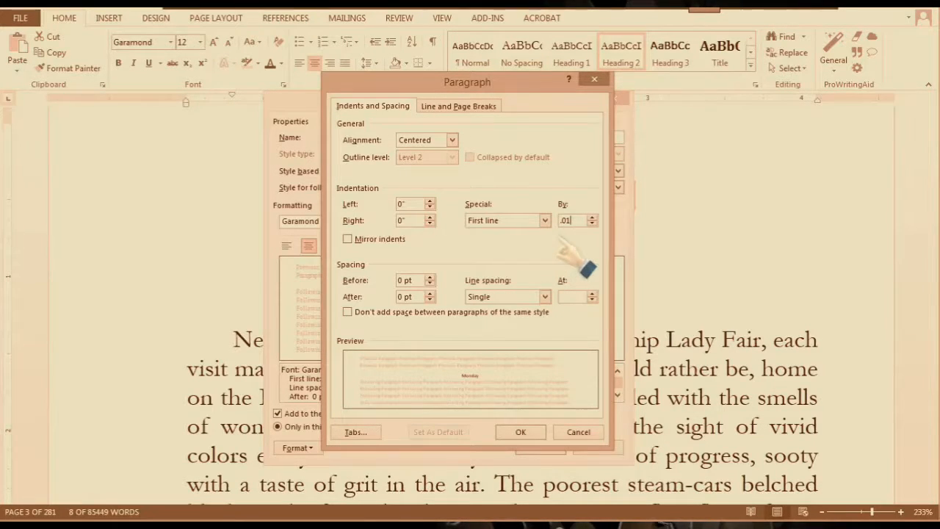
key("BackSpace")
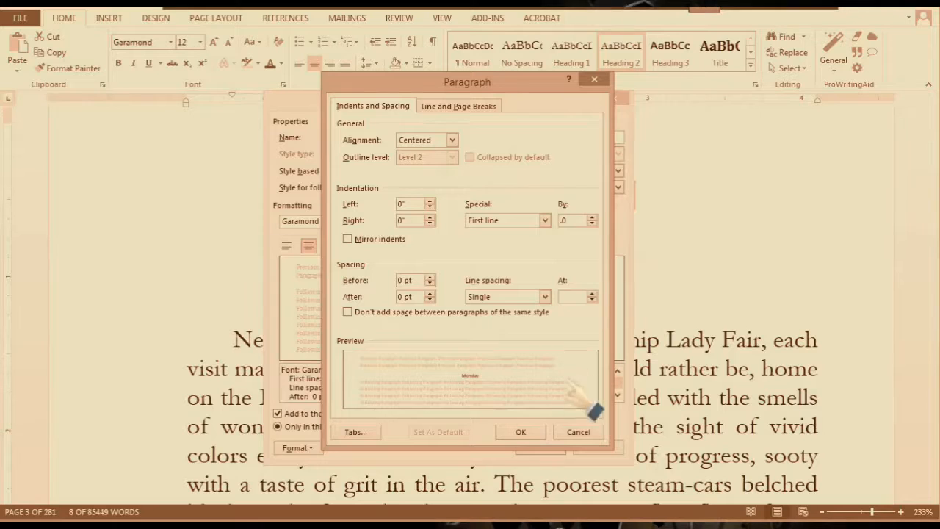
left_click(536, 431)
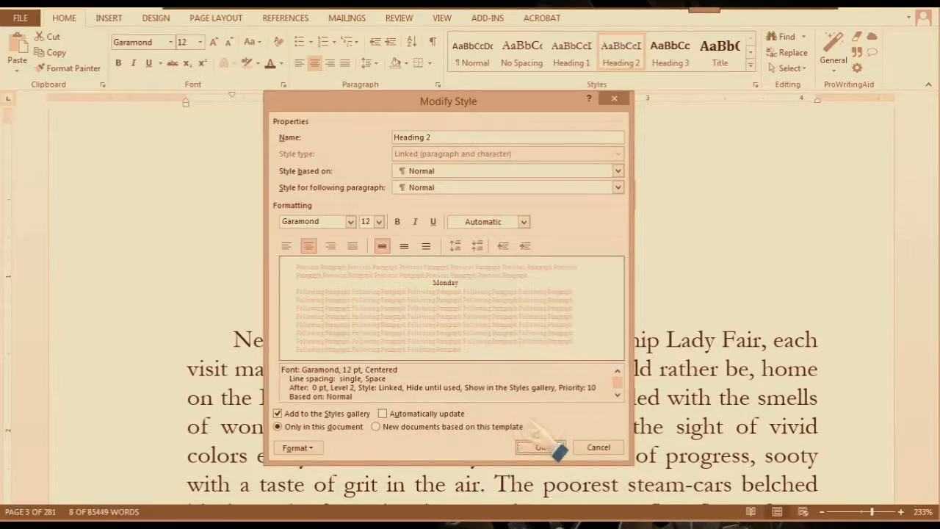
left_click(541, 447)
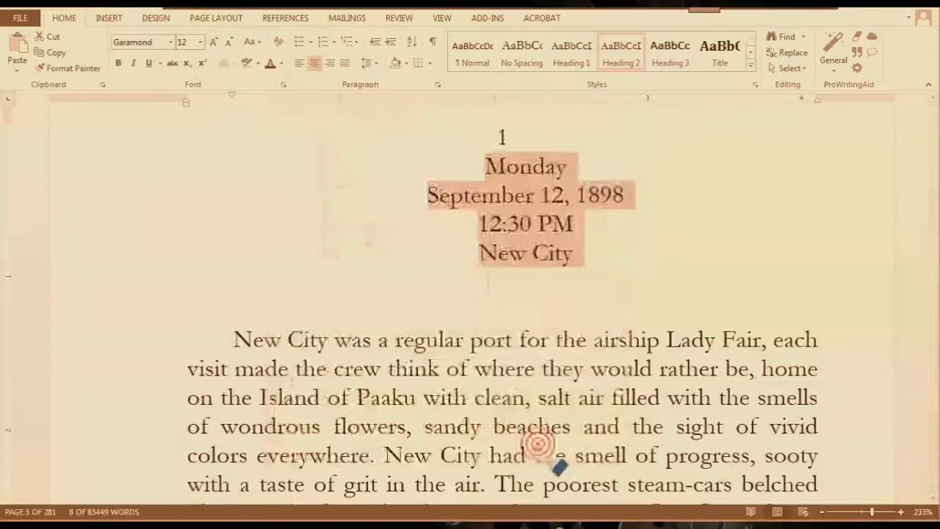
left_click(587, 271)
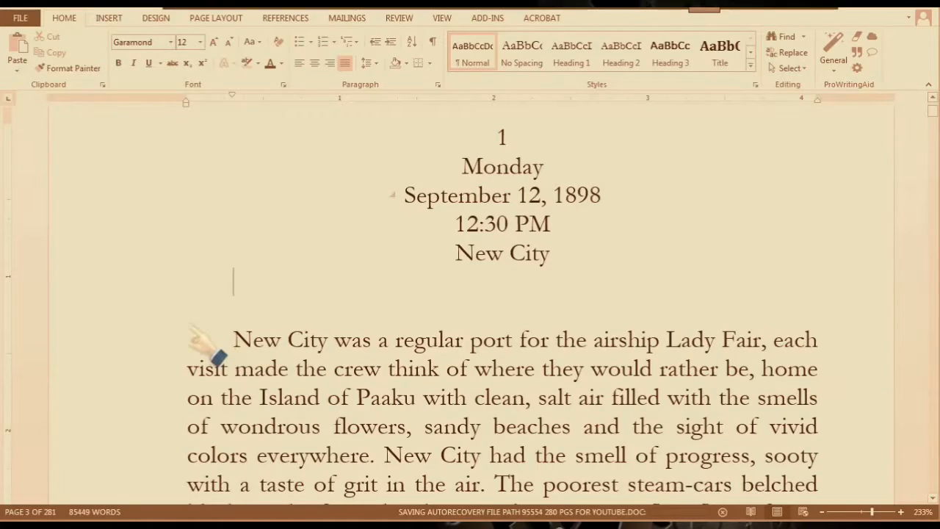
Select the chapter's first body paragraph, starting "New City was a regular port", and review the Normal style's options.
mouse_move(188, 335)
left_mouse_down()
mouse_move(440, 411)
mouse_move(682, 455)
mouse_move(741, 511)
mouse_move(760, 514)
mouse_move(830, 353)
mouse_move(829, 204)
mouse_move(850, 138)
left_mouse_up()
scroll(860, 215, "up", 10)
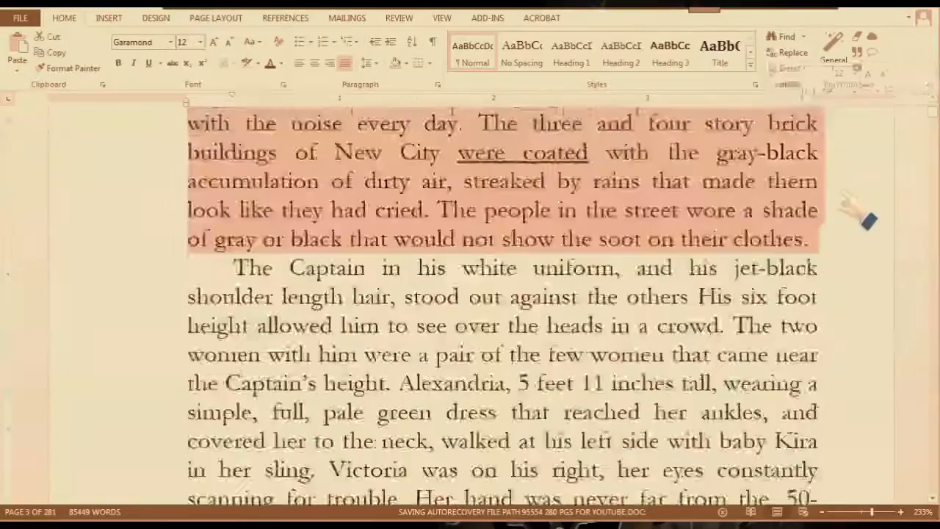
scroll(860, 213, "up", 5)
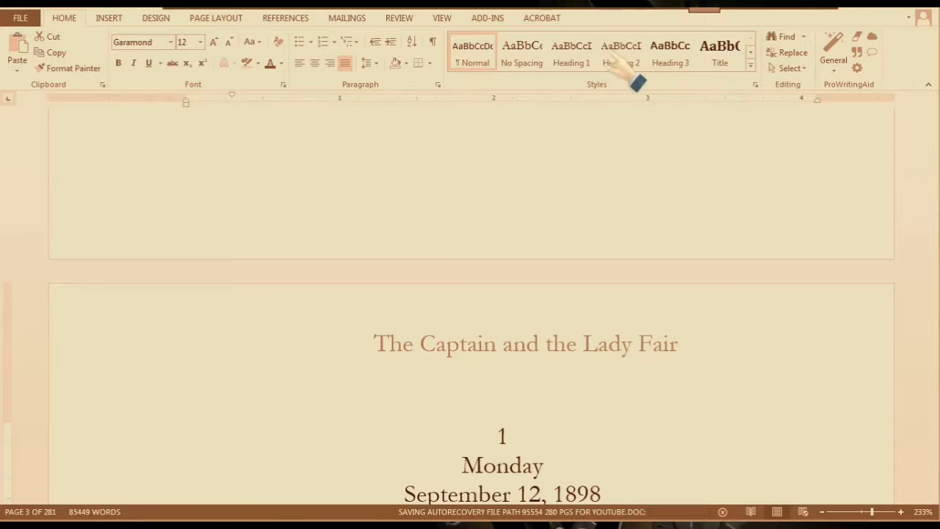
right_click(478, 65)
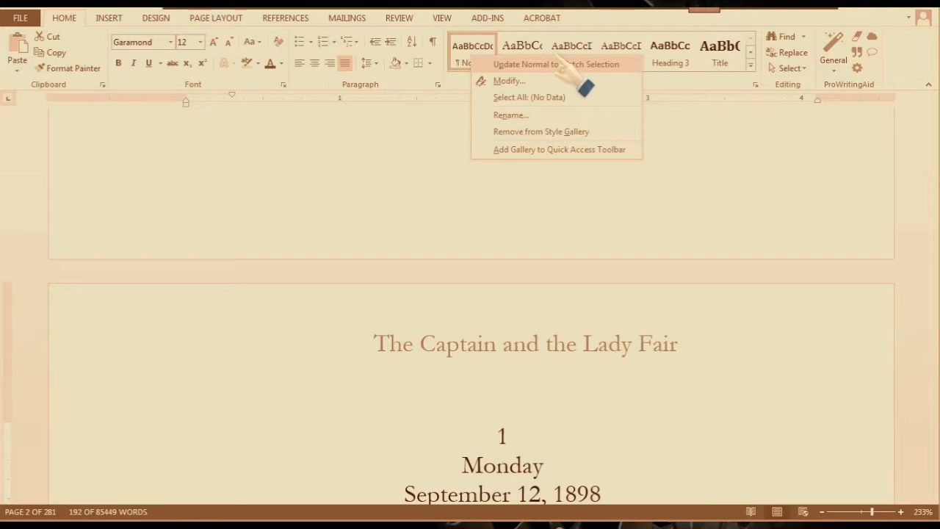
left_click(619, 198)
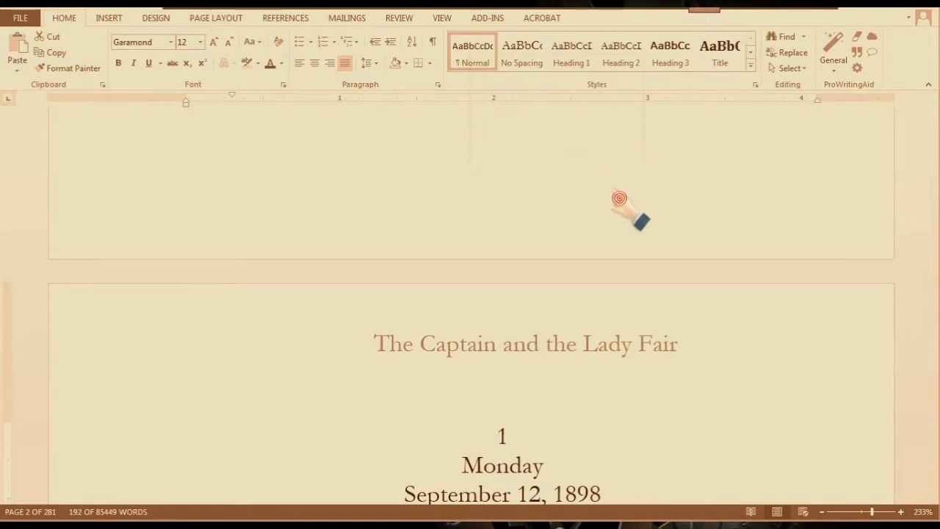
scroll(619, 198, "down", 3)
scroll(617, 197, "down", 3)
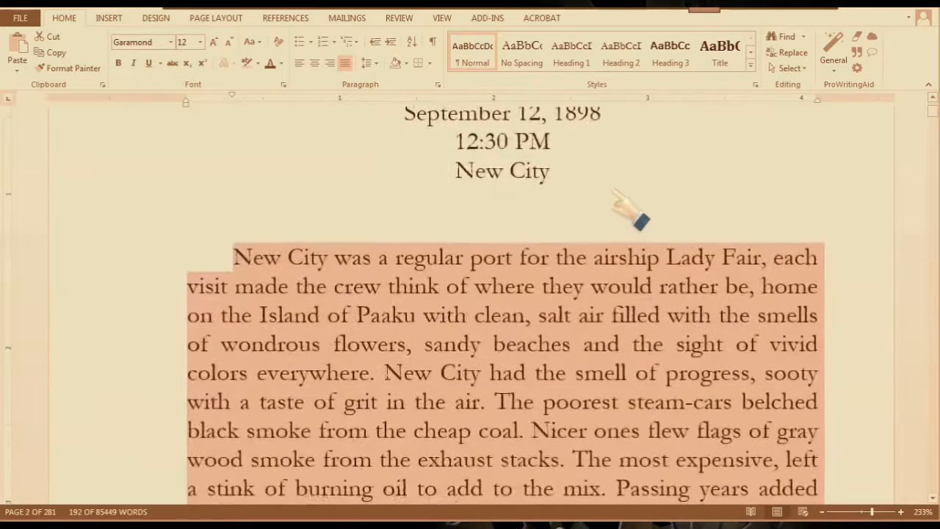
Start a new style from the selected paragraph's formatting and name it "1st para".
right_click(549, 283)
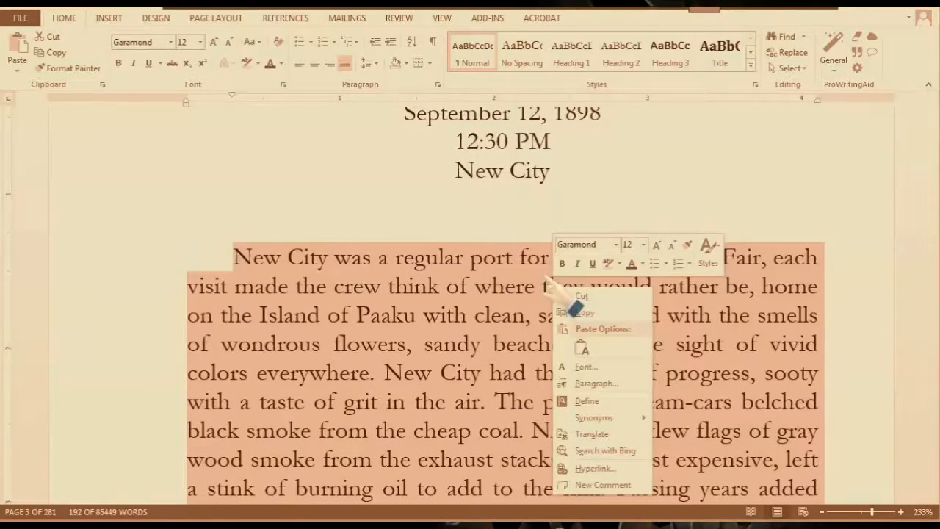
left_click(709, 265)
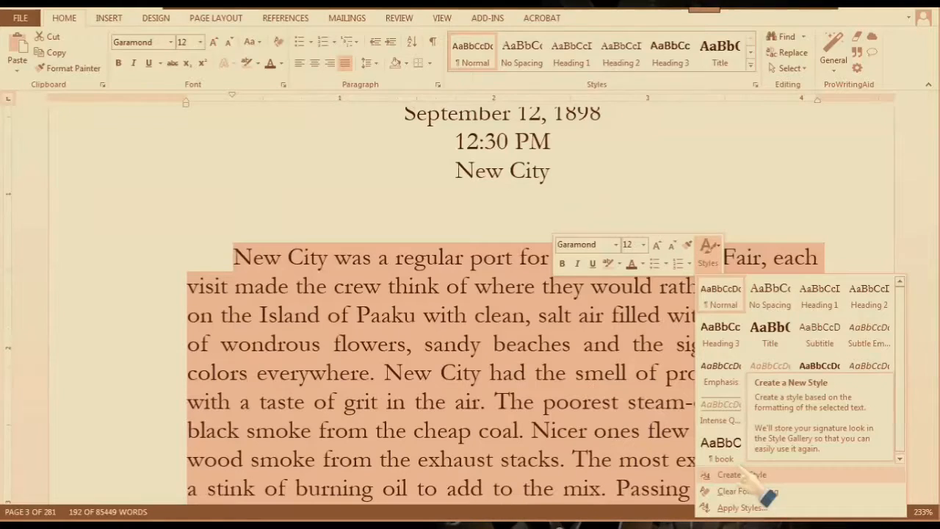
left_click(738, 474)
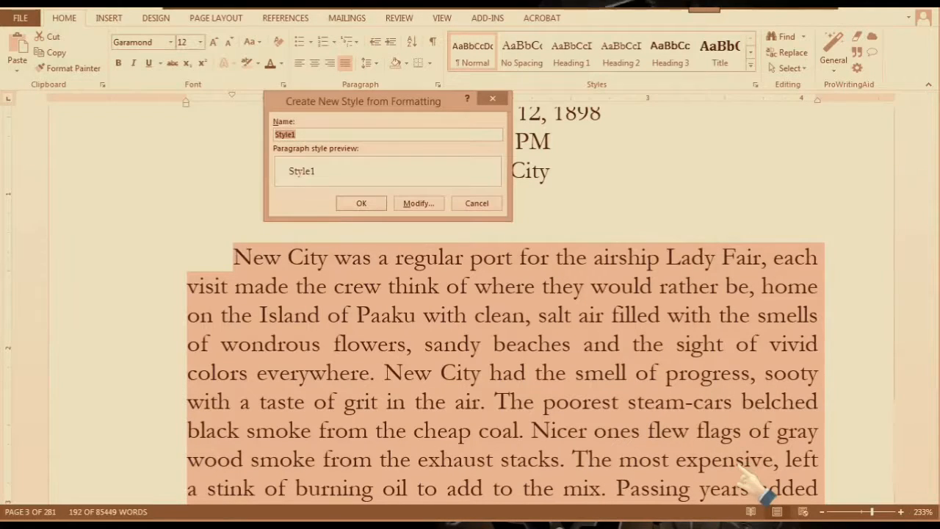
left_click(300, 134)
left_click_drag(298, 135, 265, 133)
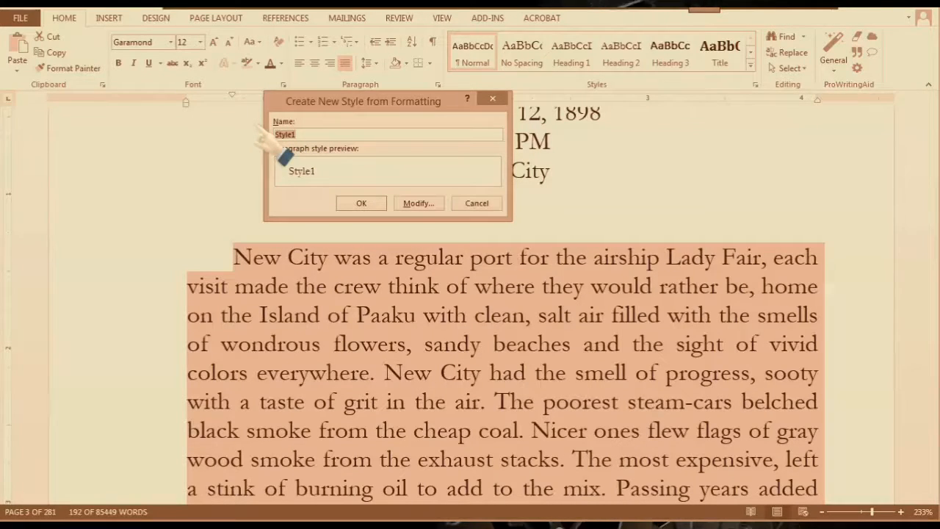
key("BackSpace")
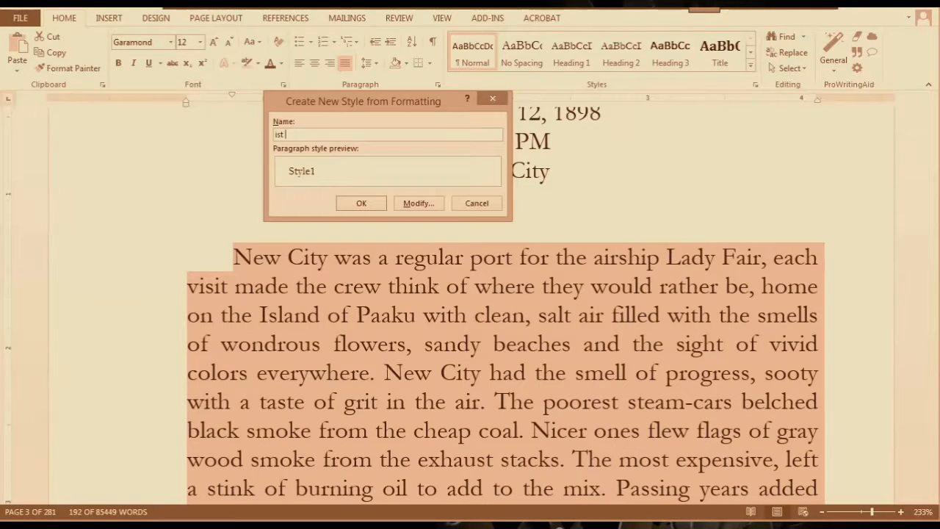
key("BackSpace")
type("1")
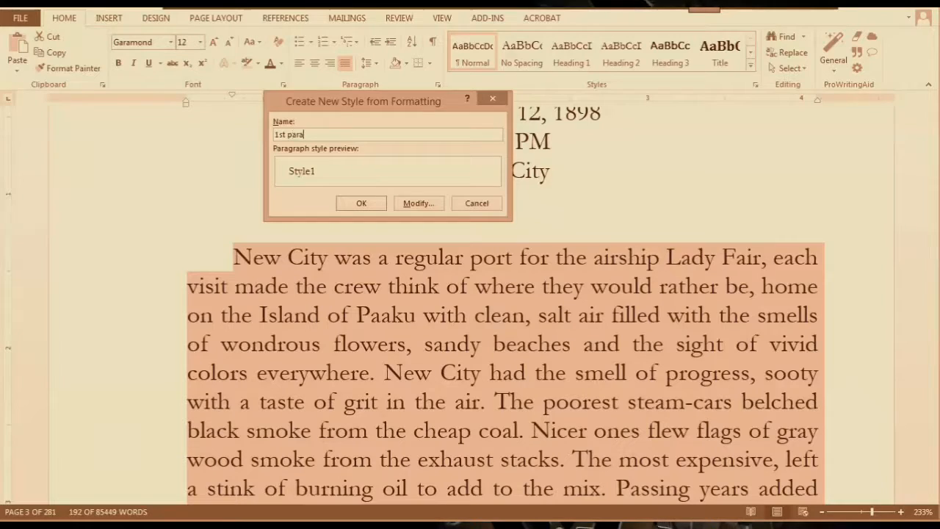
Set the "1st para" style's first-line indent to .01 in its paragraph formatting and create the style.
left_click(416, 203)
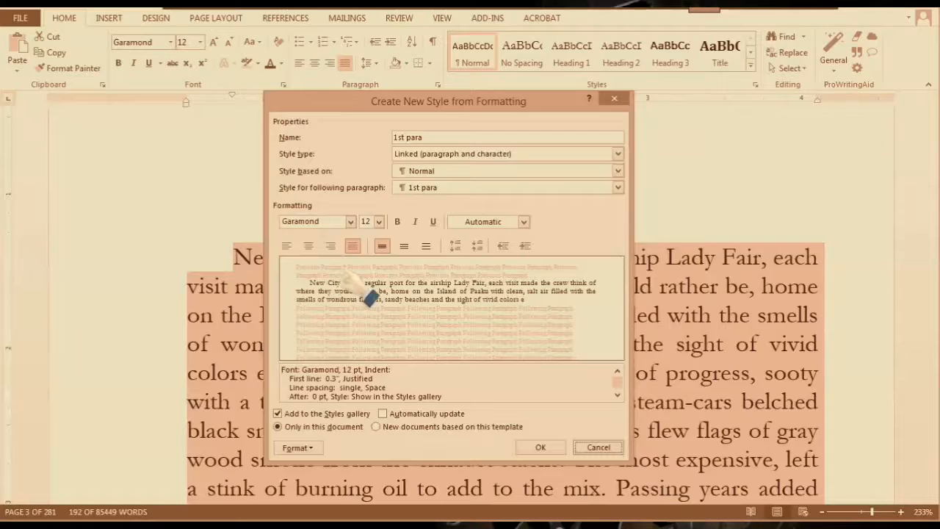
left_click(294, 449)
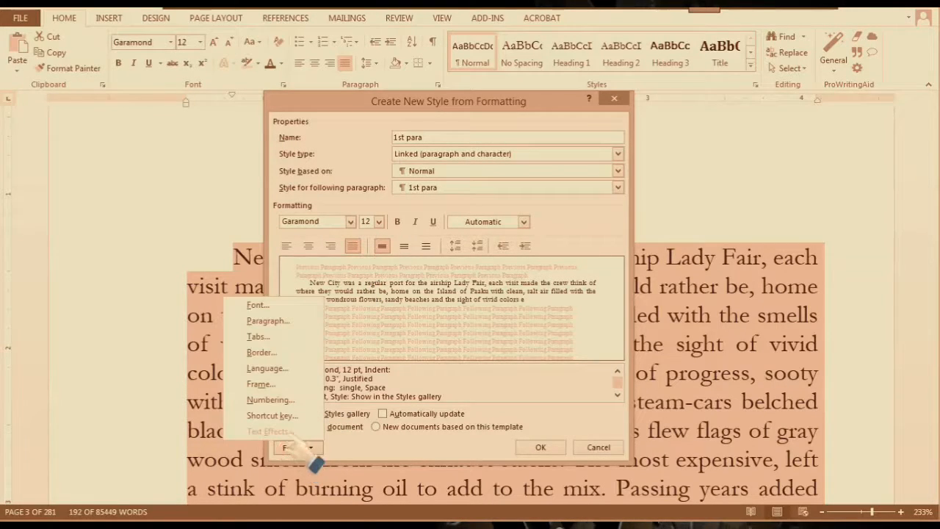
left_click(270, 320)
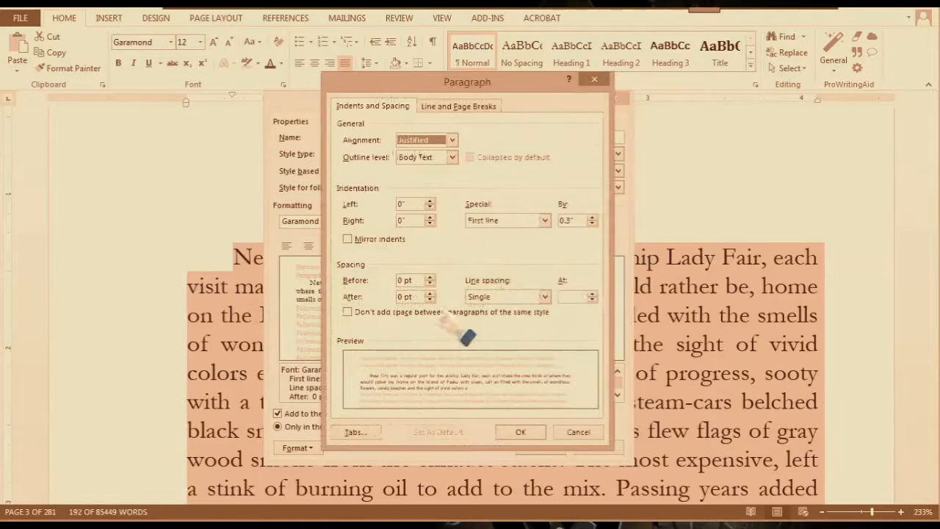
double_click(570, 220)
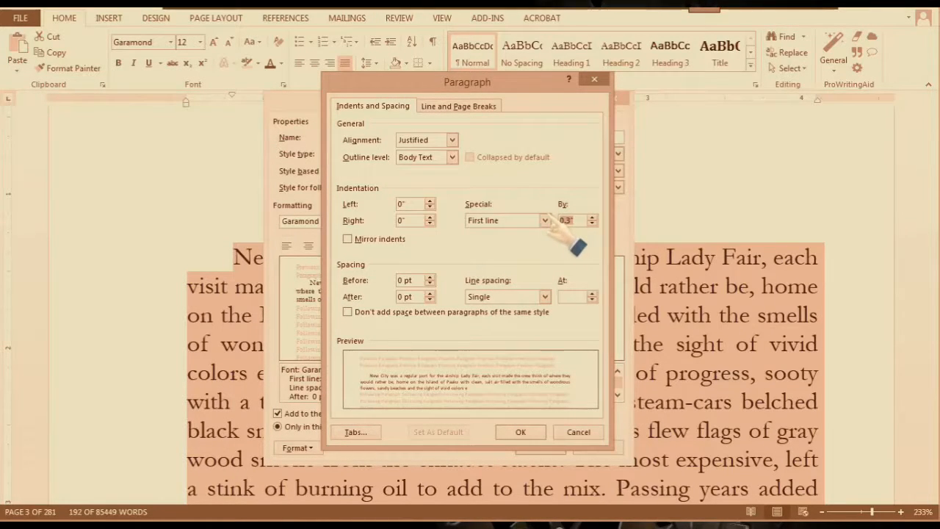
type(".01")
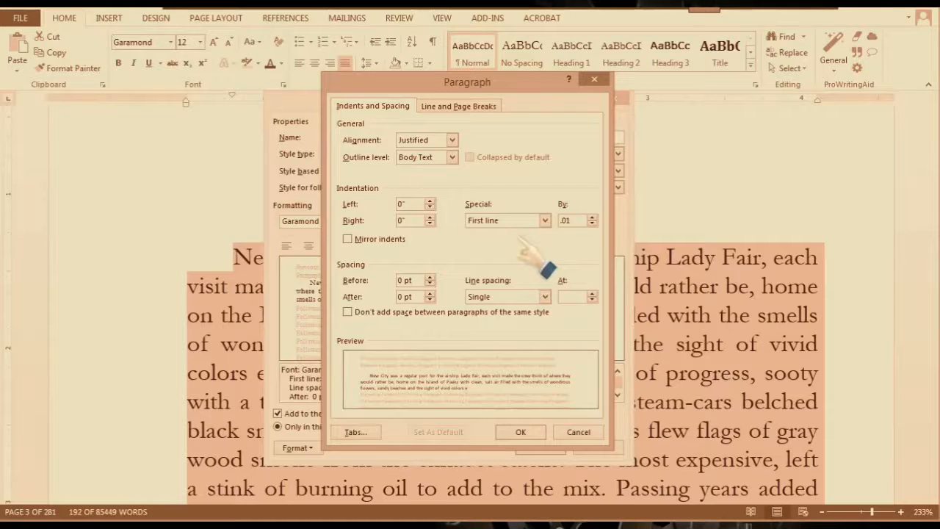
left_click(520, 433)
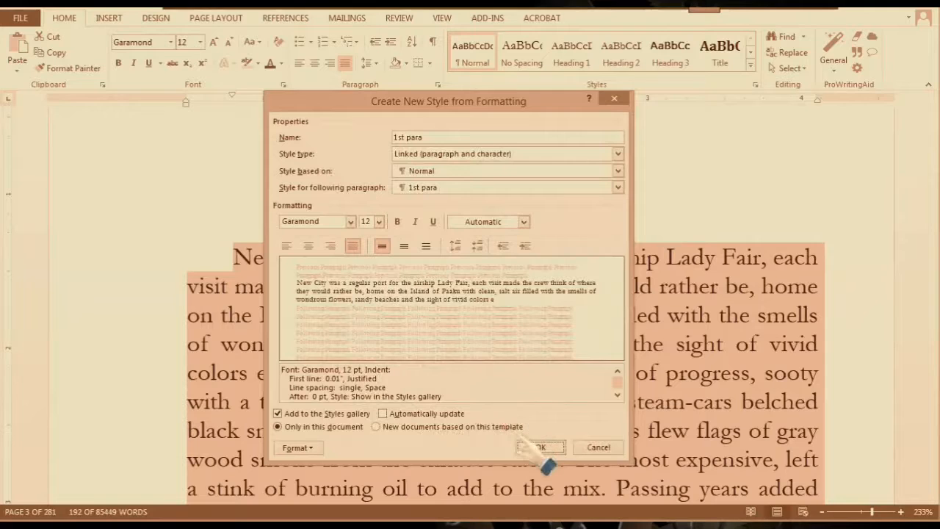
left_click(538, 446)
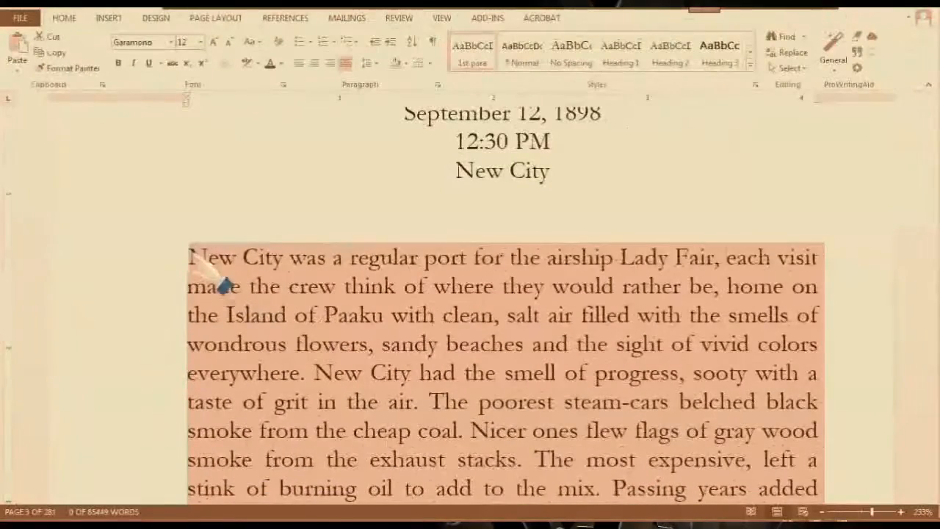
left_click(273, 326)
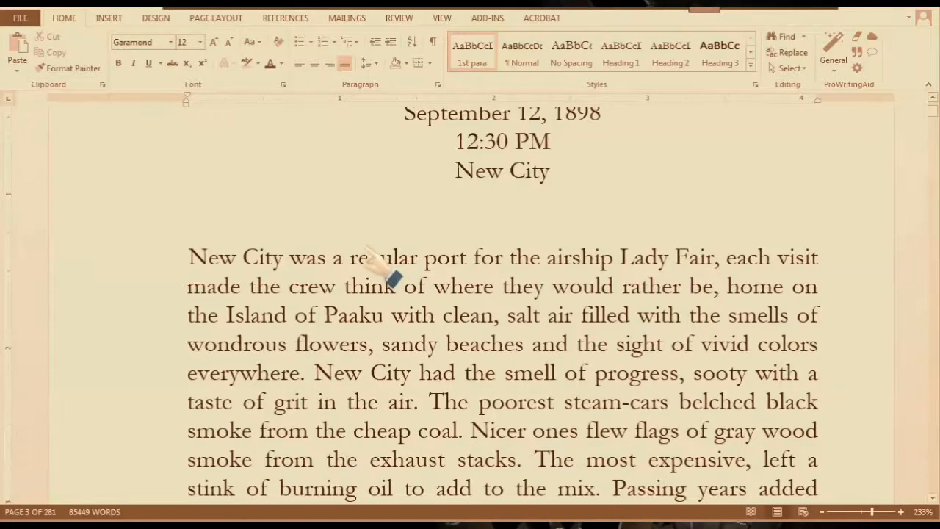
Apply Heading 1 to chapter number 2 and Heading 2 to the five lines below it, from "Monday" to "Sick Bay".
scroll(393, 278, "down", 1)
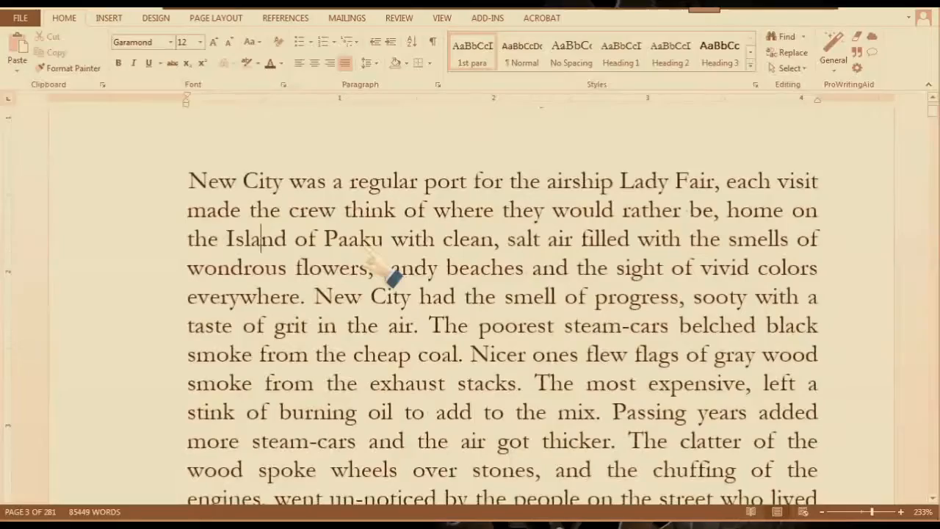
scroll(393, 277, "down", 5)
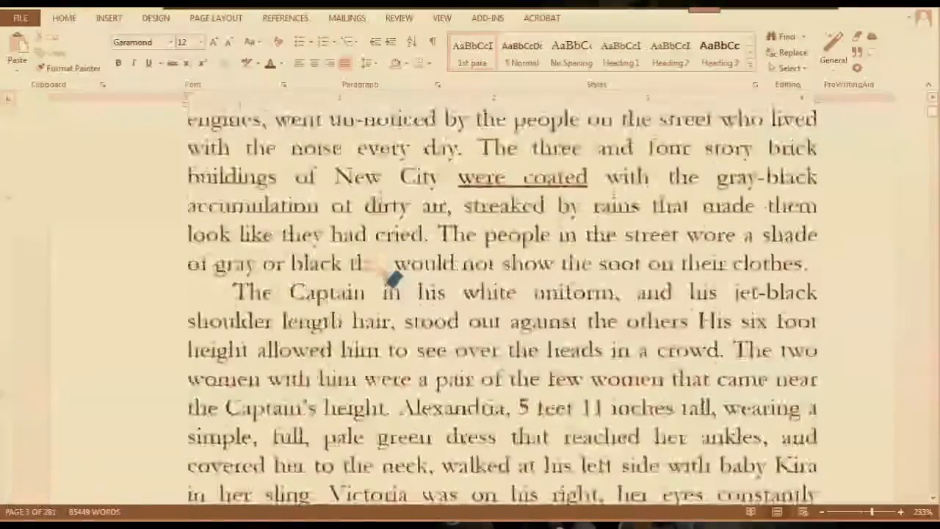
scroll(393, 277, "down", 20)
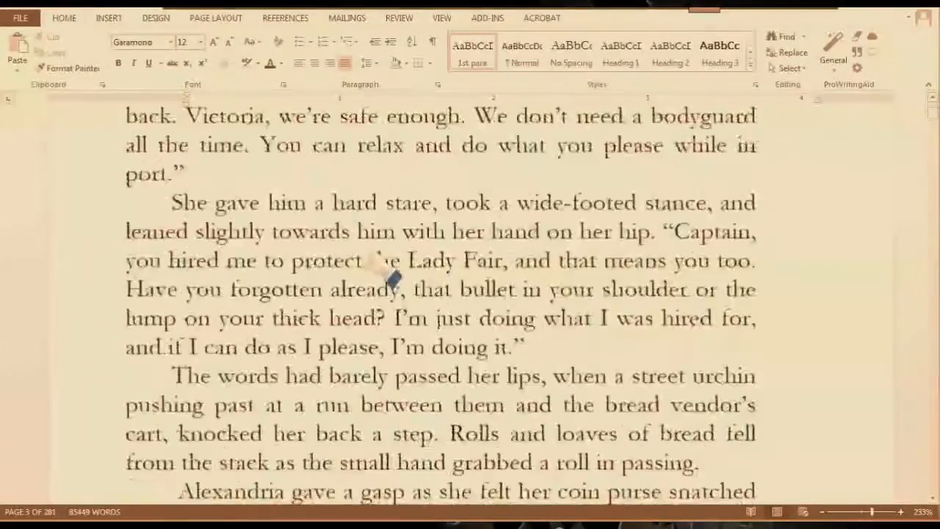
scroll(393, 277, "down", 18)
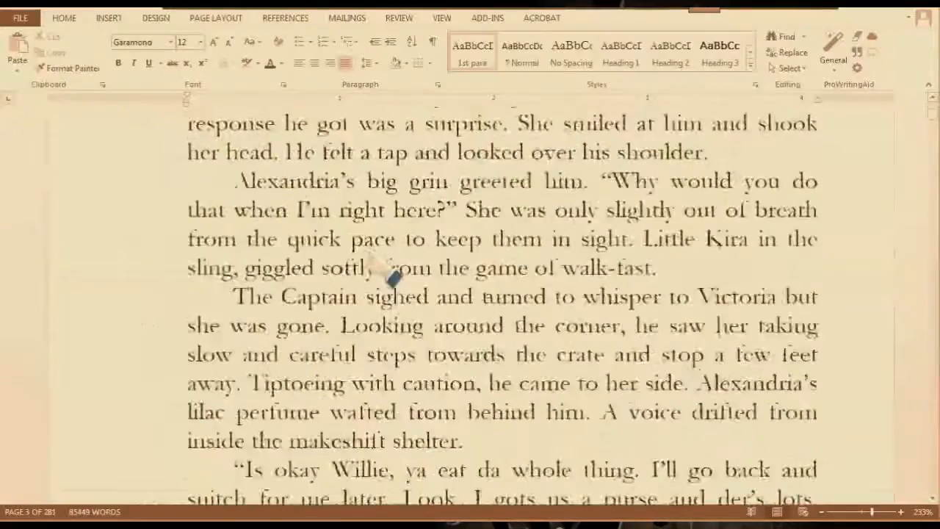
scroll(393, 278, "down", 20)
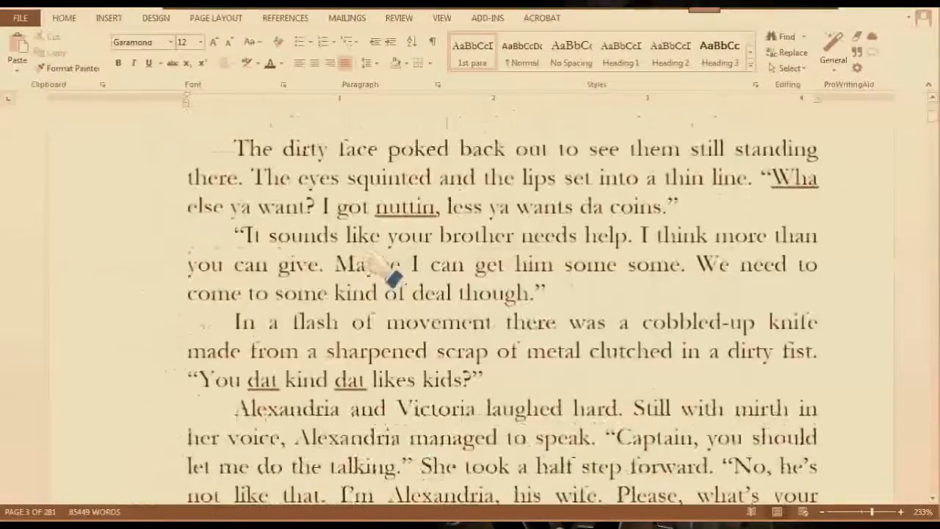
scroll(393, 278, "down", 20)
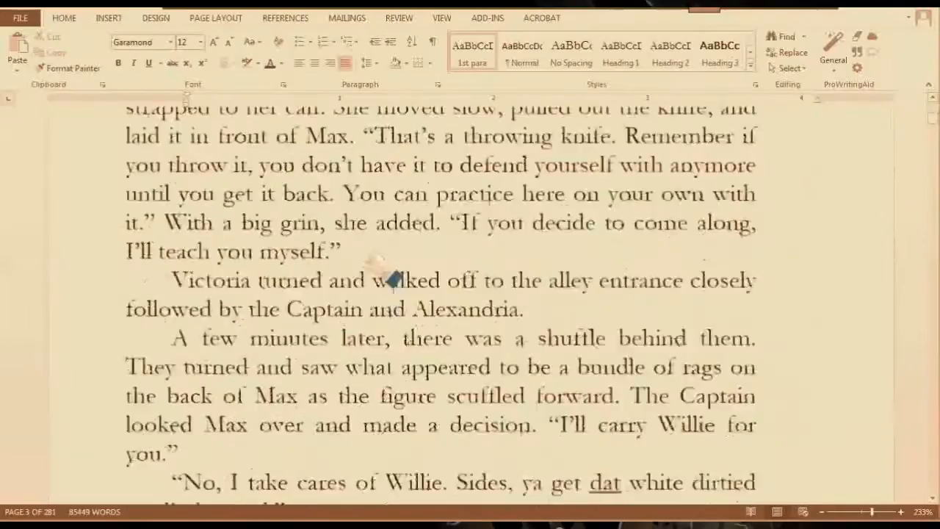
scroll(393, 278, "down", 8)
scroll(393, 278, "up", 4)
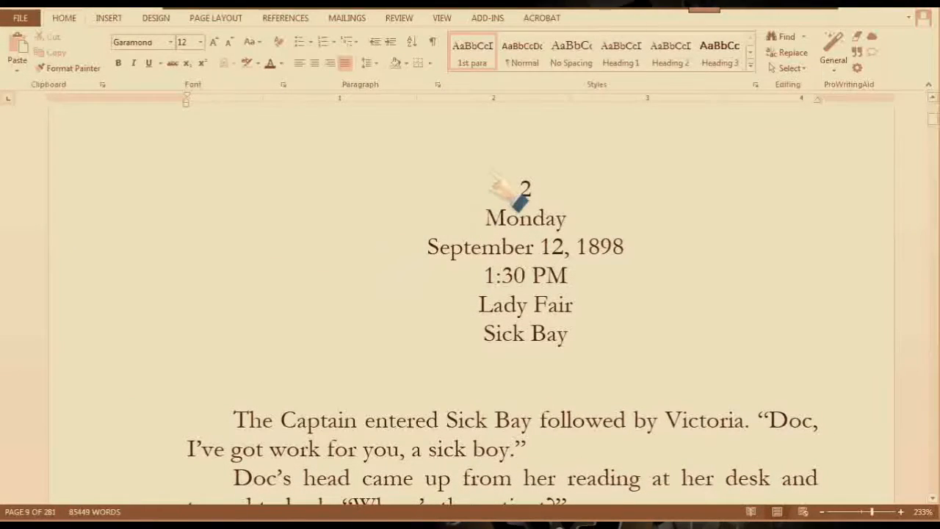
left_click_drag(517, 188, 552, 193)
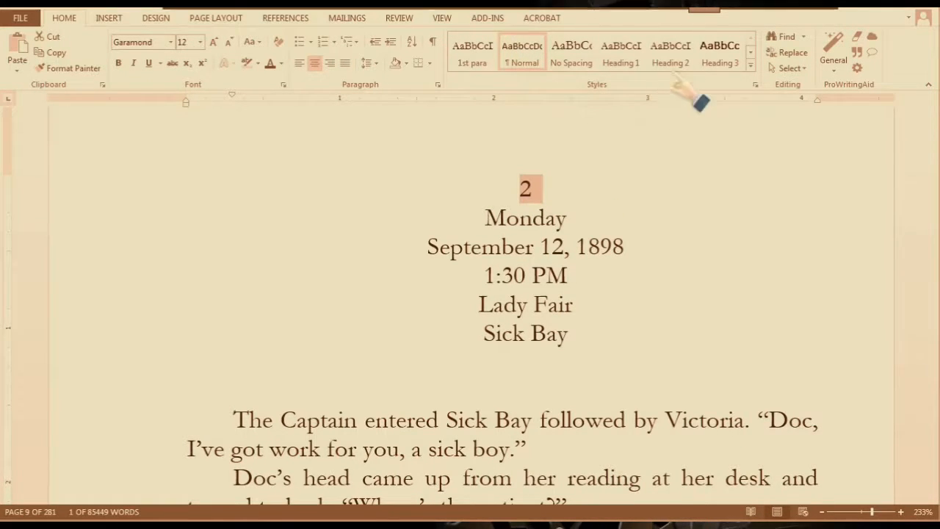
left_click(622, 57)
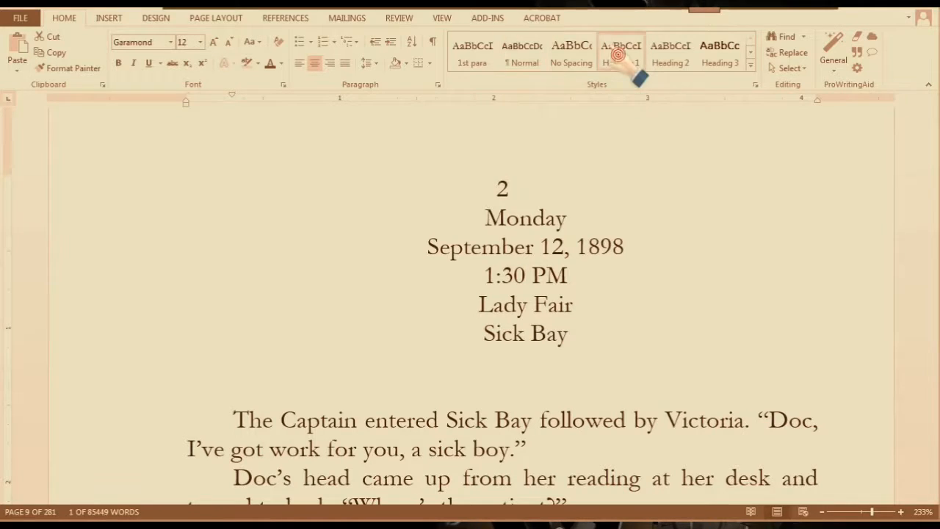
left_click_drag(481, 218, 619, 360)
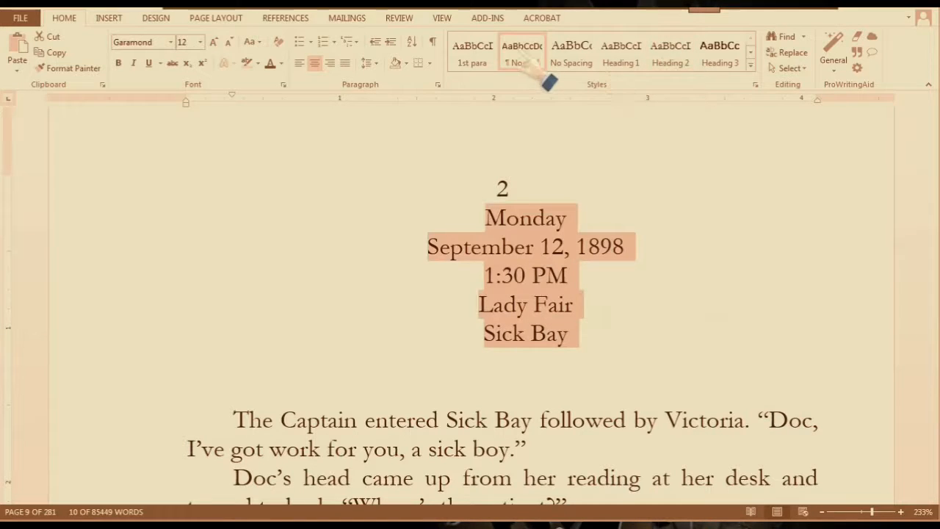
left_click(672, 63)
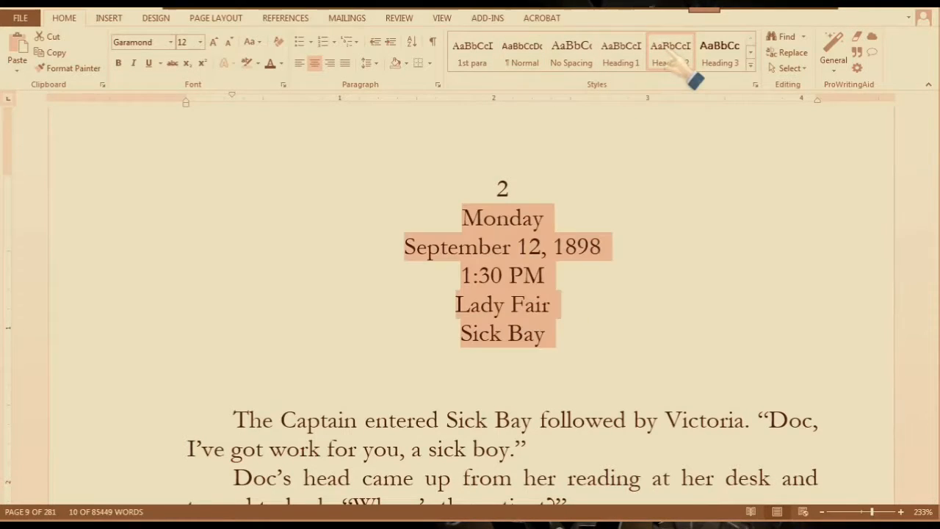
Select the chapter number 2 and review the Heading 1 style's paragraph indentation settings.
left_click(500, 225)
double_click(501, 188)
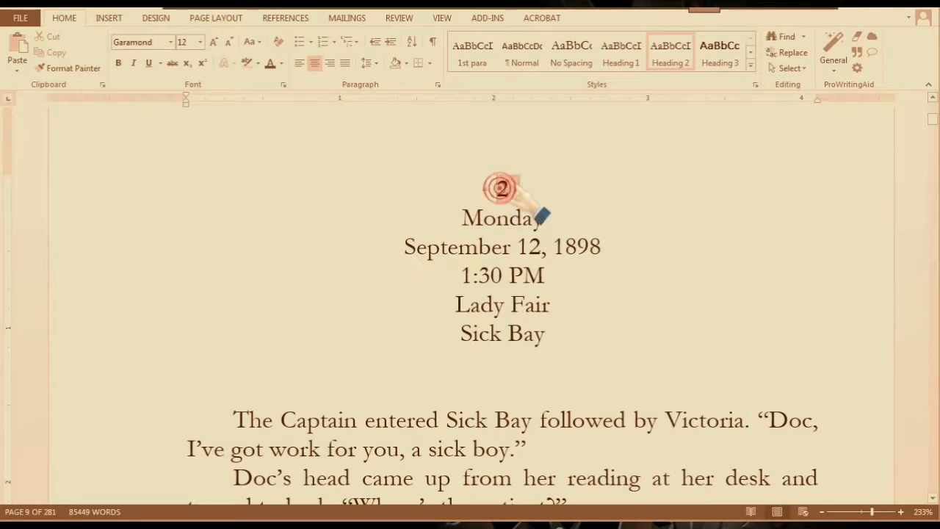
right_click(621, 55)
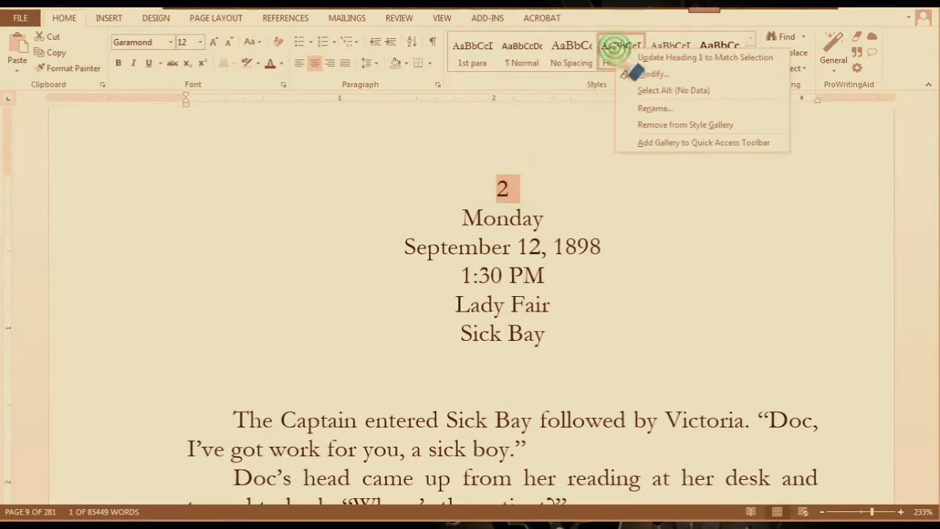
left_click(639, 75)
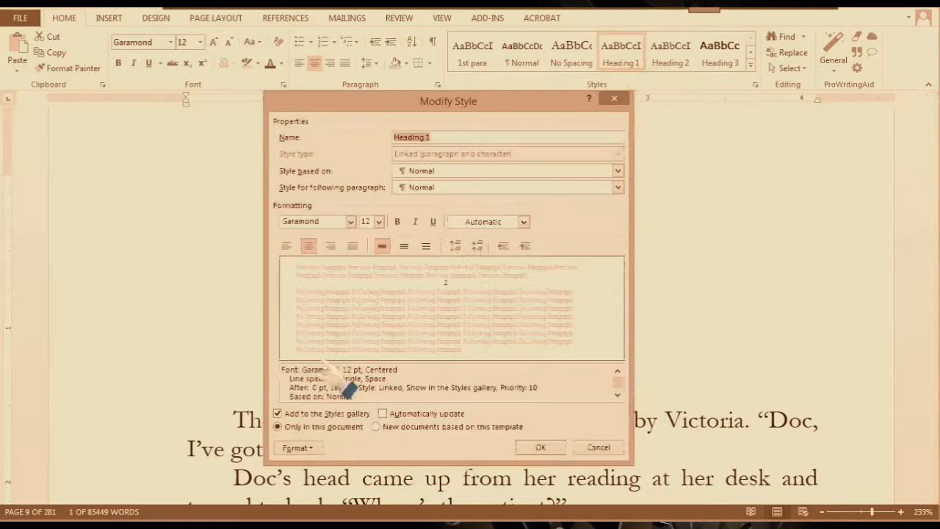
left_click(296, 447)
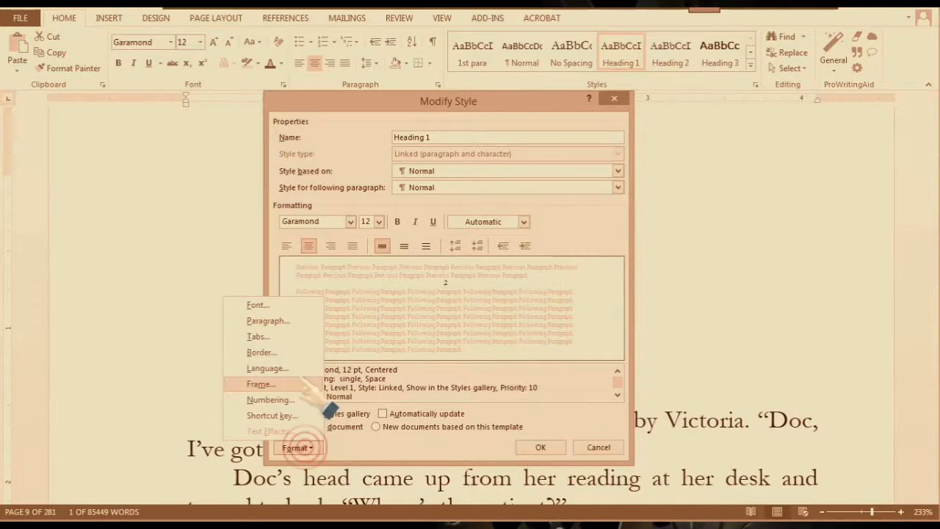
left_click(288, 321)
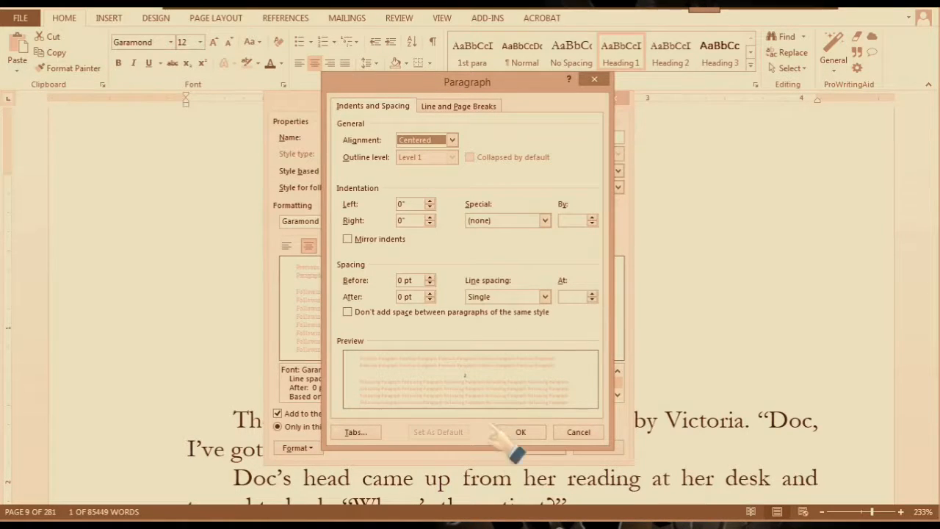
left_click(518, 432)
left_click(534, 445)
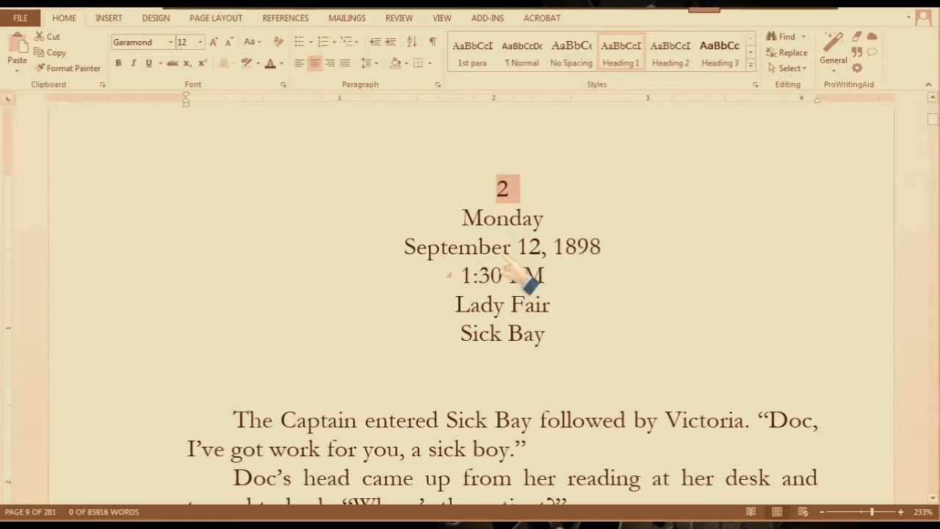
Apply the "1st para" style to chapter 2's first body paragraph, starting "The Captain entered Sick Bay".
scroll(514, 272, "down", 3)
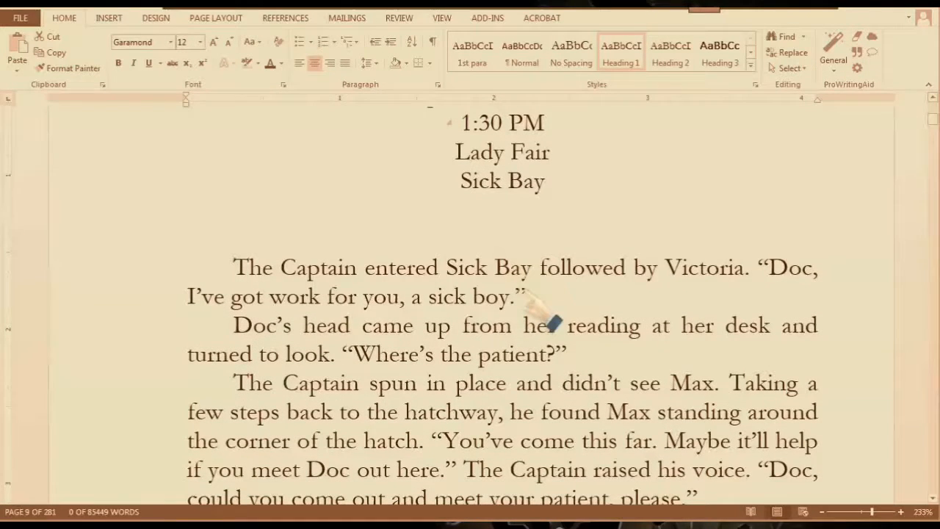
left_click_drag(529, 298, 114, 267)
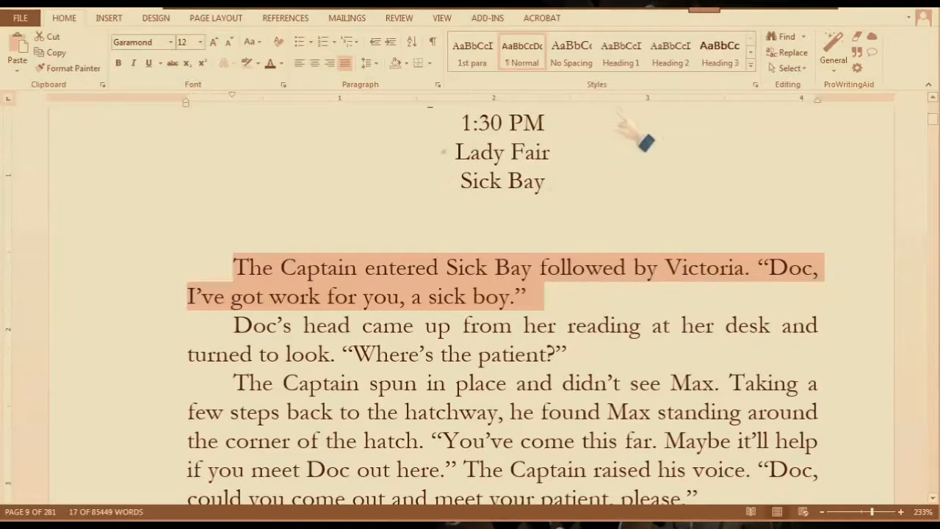
left_click(472, 52)
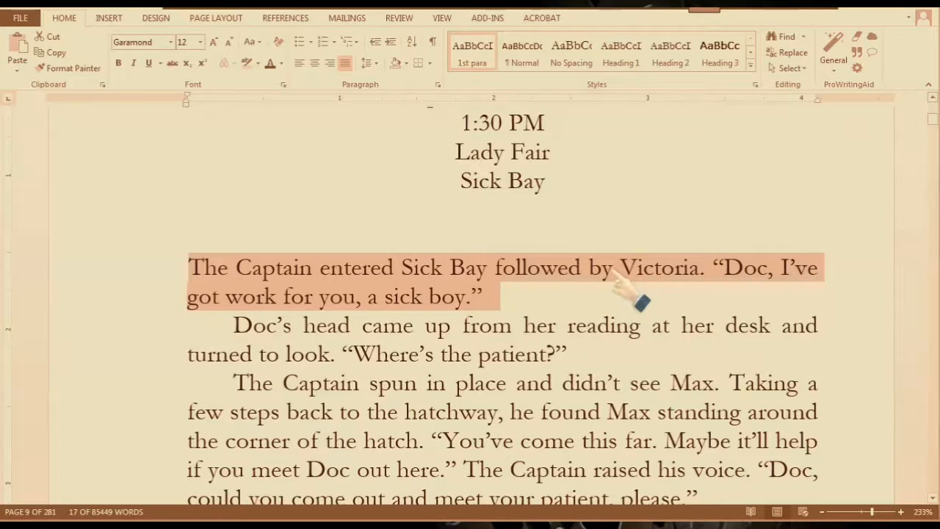
Review the heading and first-paragraph formatting at the openings of chapters 2 and 1.
scroll(630, 292, "up", 10)
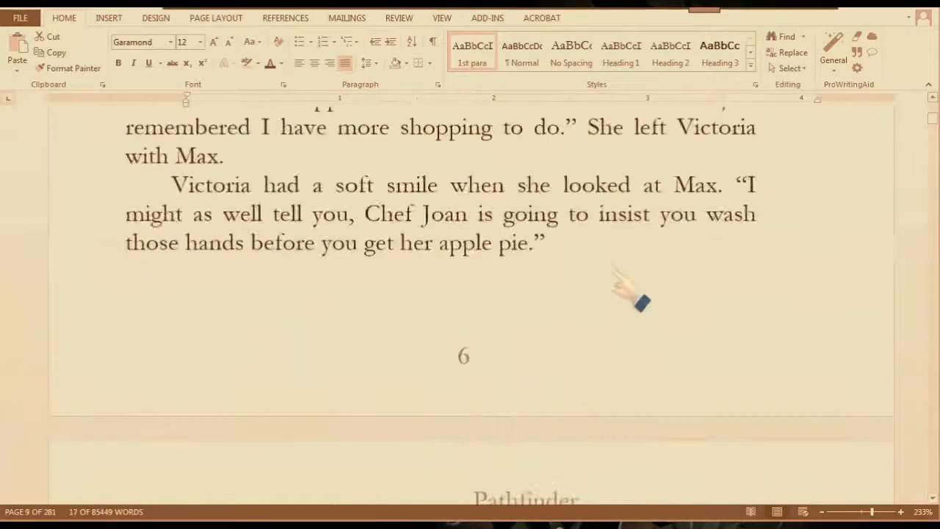
scroll(630, 292, "down", 5)
scroll(631, 292, "down", 3)
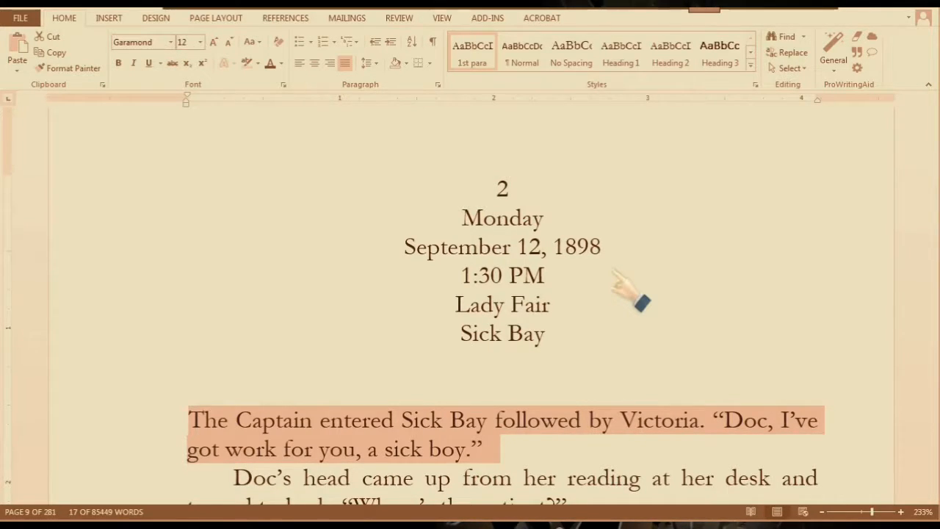
scroll(641, 302, "up", 20)
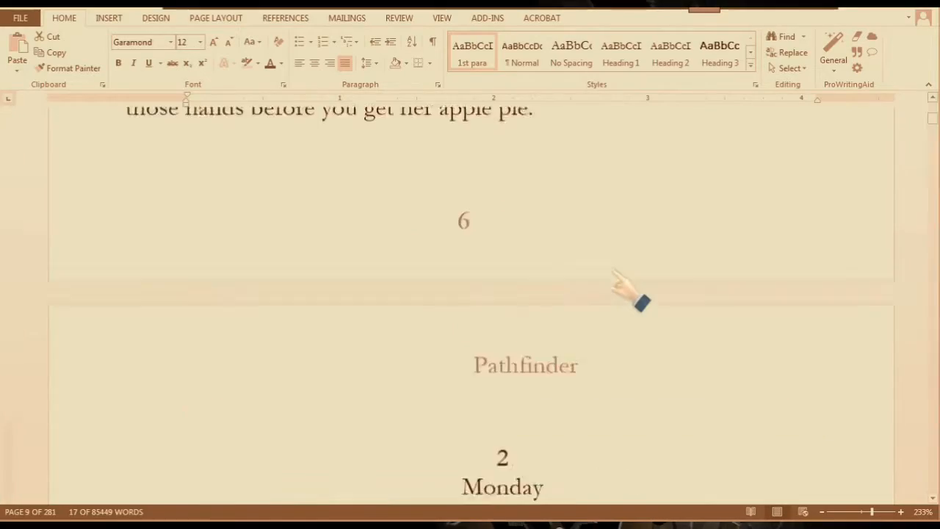
scroll(641, 303, "up", 20)
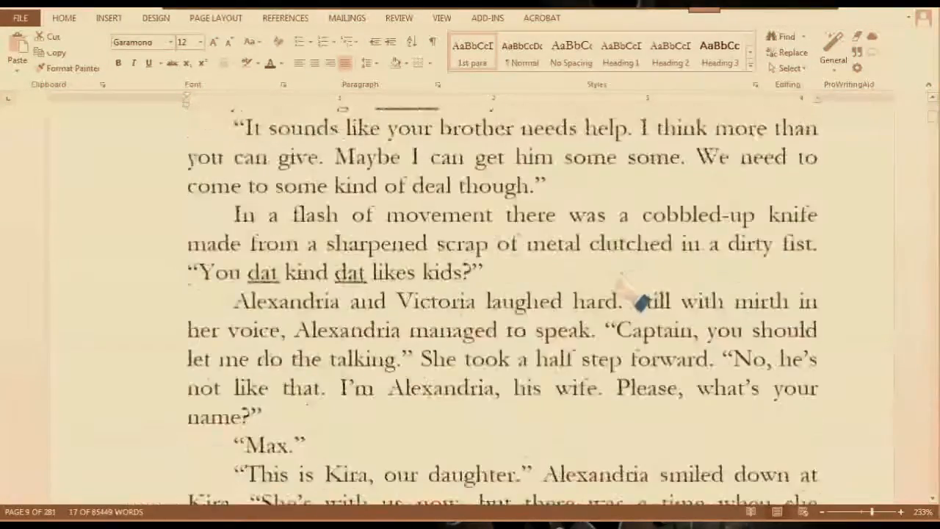
scroll(641, 302, "up", 20)
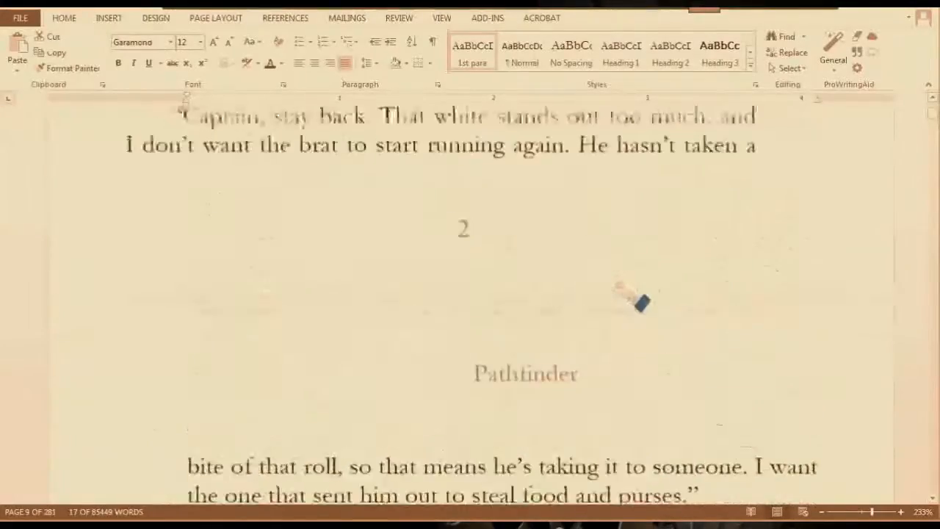
scroll(641, 303, "up", 20)
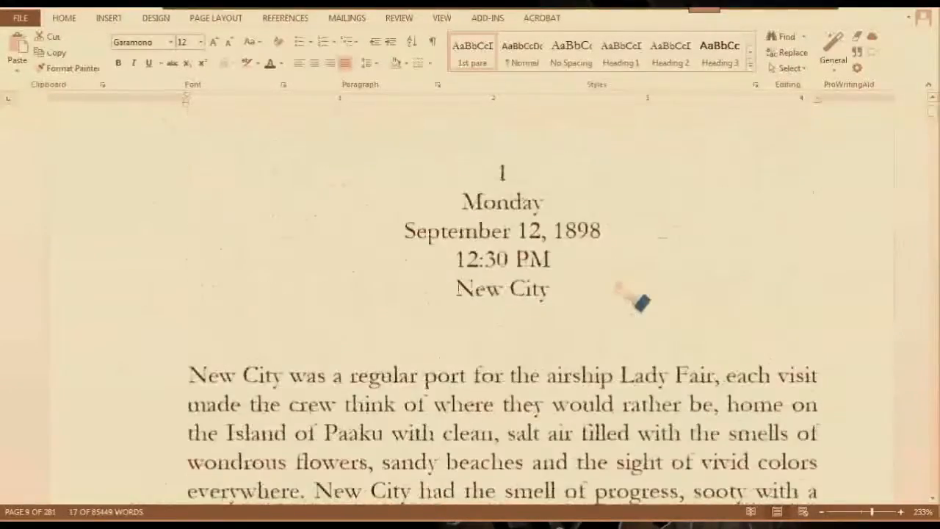
scroll(641, 302, "down", 10)
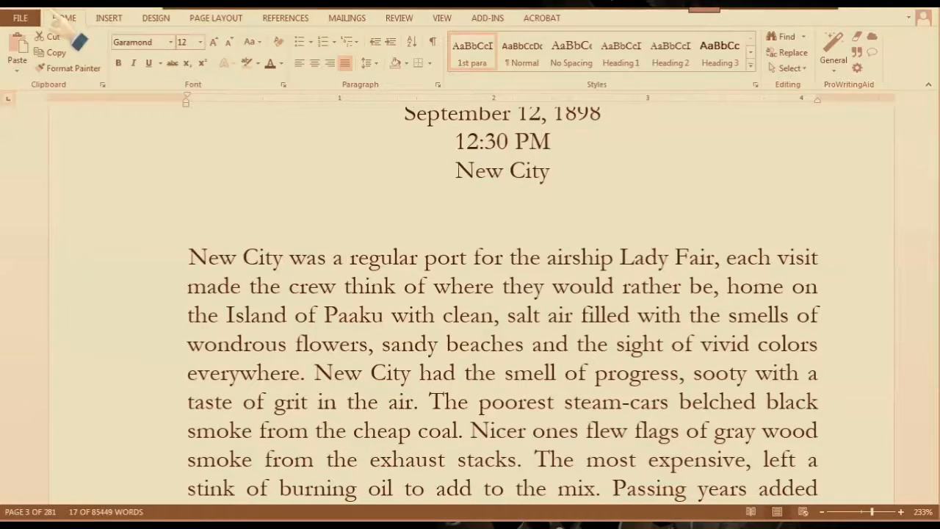
Review the page setup's custom paper size, section layout with header and footer options, and mirrored margins, then accept the settings.
left_click(211, 17)
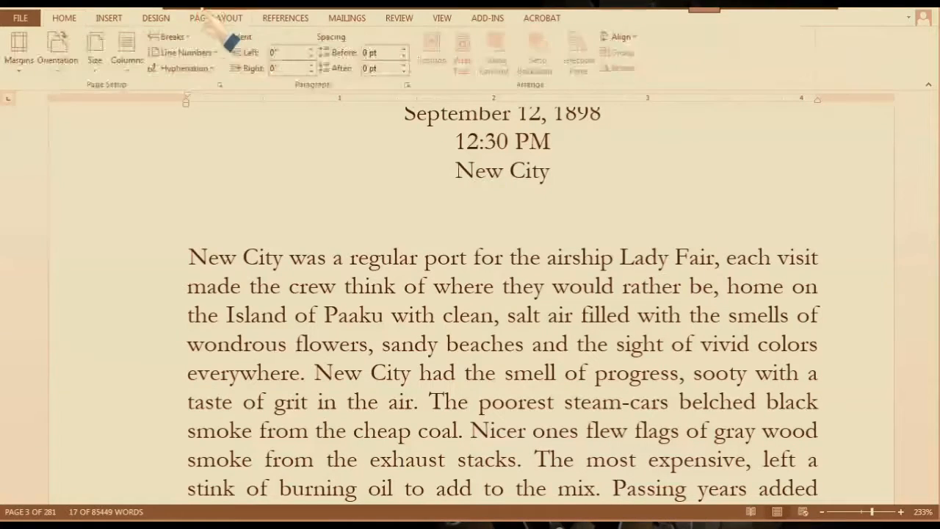
left_click(96, 65)
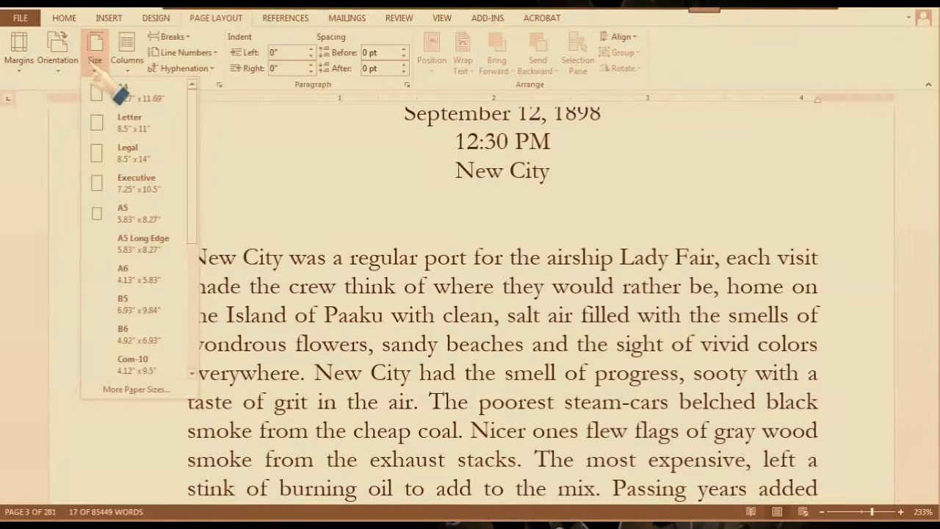
left_click(136, 390)
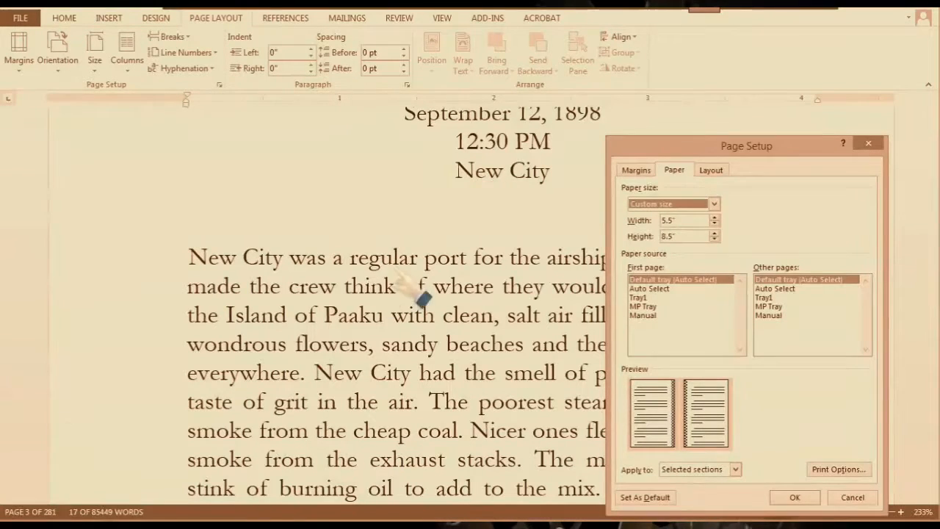
left_click_drag(767, 155, 381, 116)
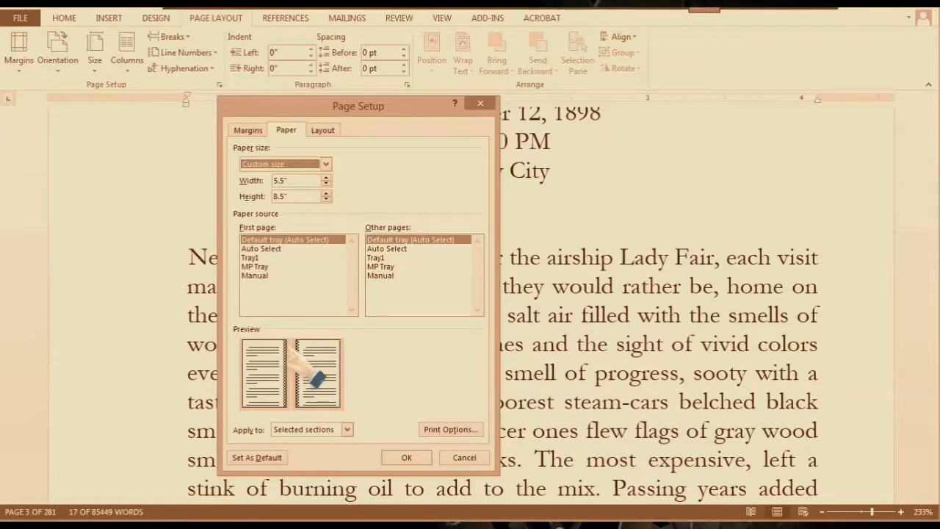
left_click(323, 130)
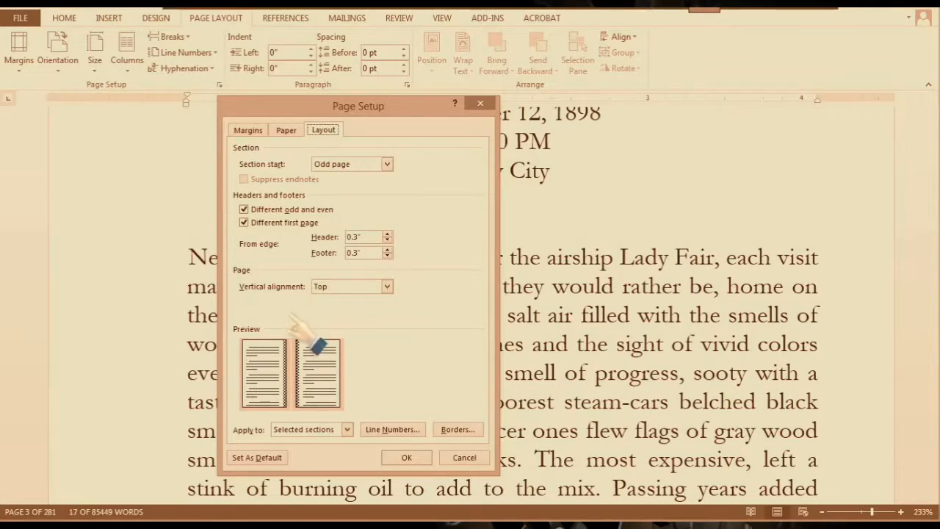
left_click(246, 130)
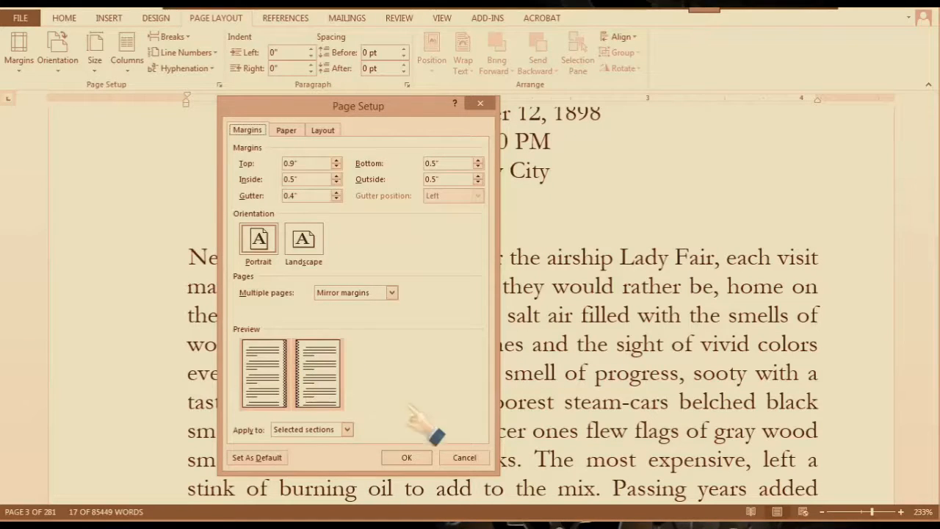
left_click(406, 458)
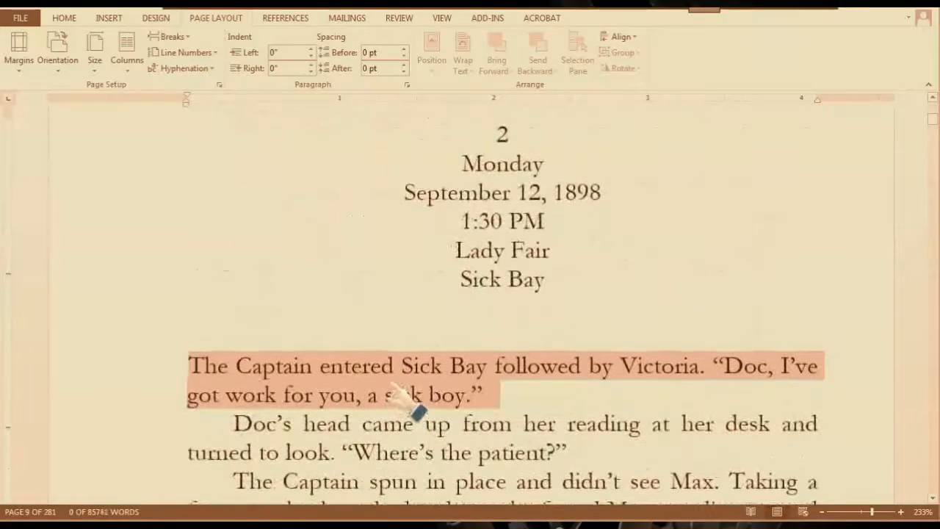
Display multiple pages side by side and examine the manuscript's headers and page layout from chapter 2 back to the title page.
left_click(64, 18)
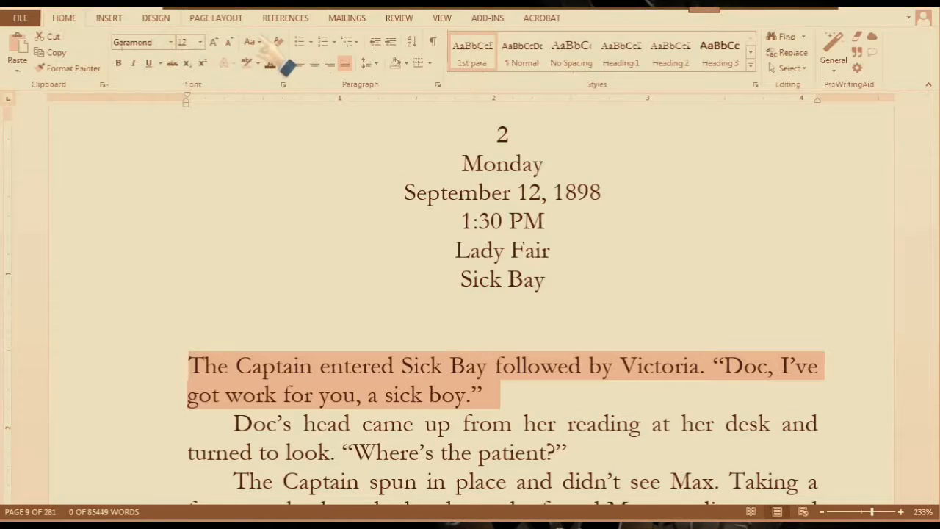
left_click(442, 18)
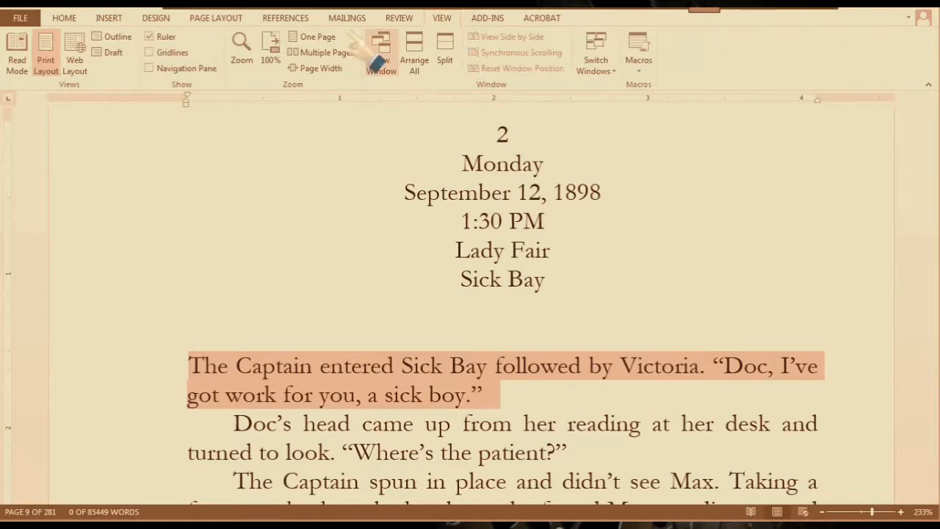
left_click(329, 52)
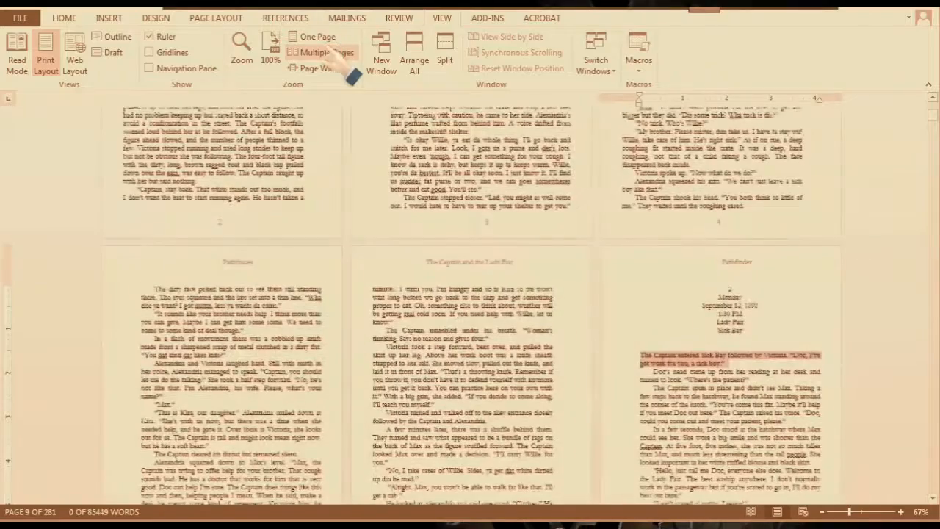
scroll(396, 279, "up", 6)
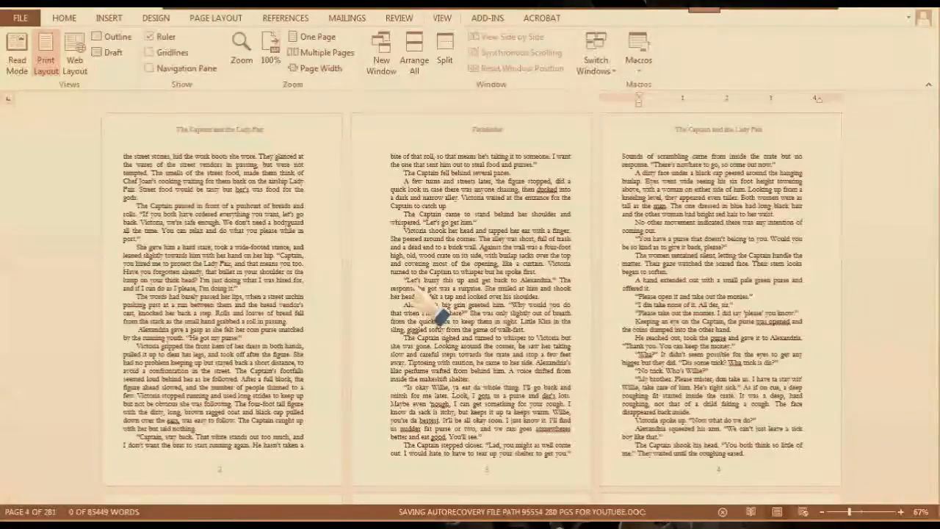
scroll(439, 315, "up", 3)
scroll(439, 316, "up", 8)
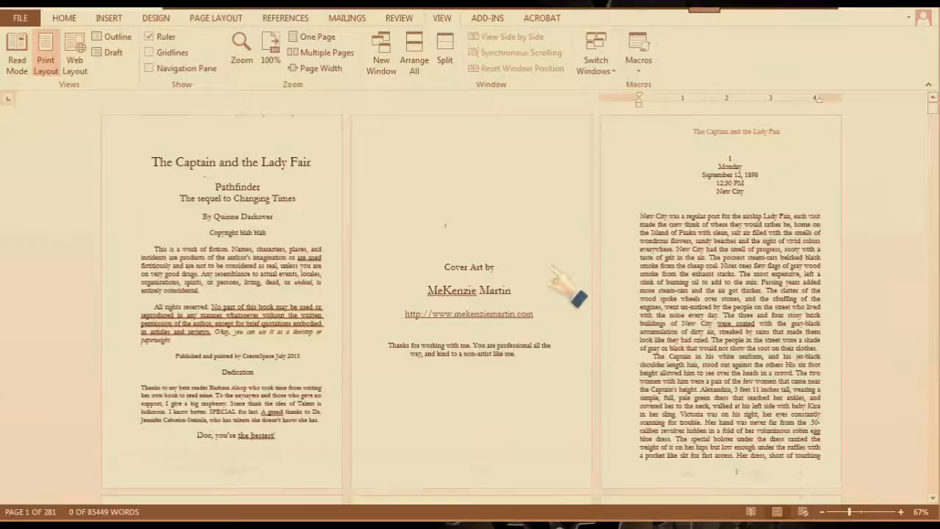
scroll(576, 295, "down", 3)
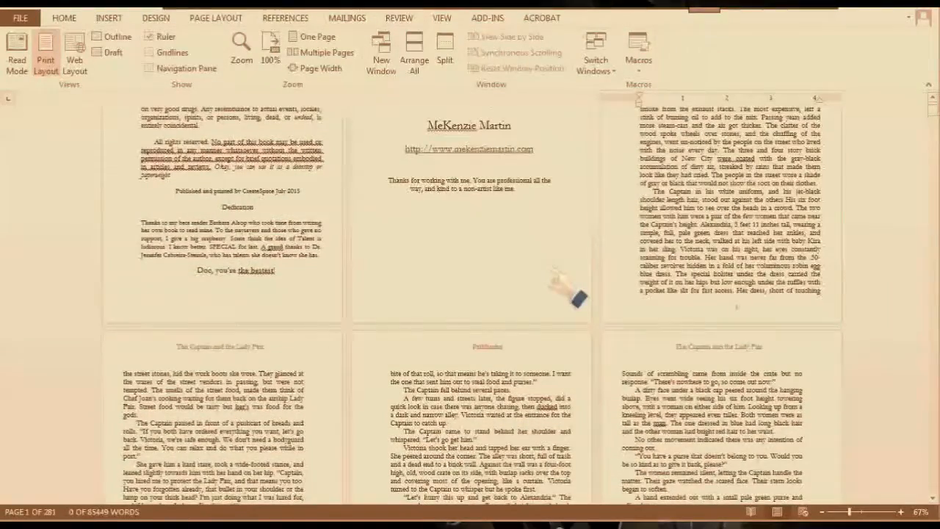
scroll(578, 297, "up", 3)
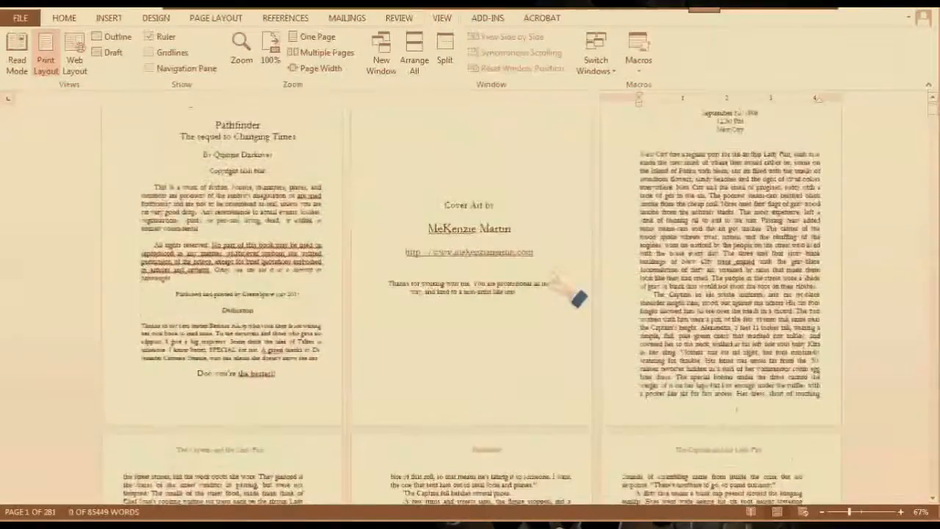